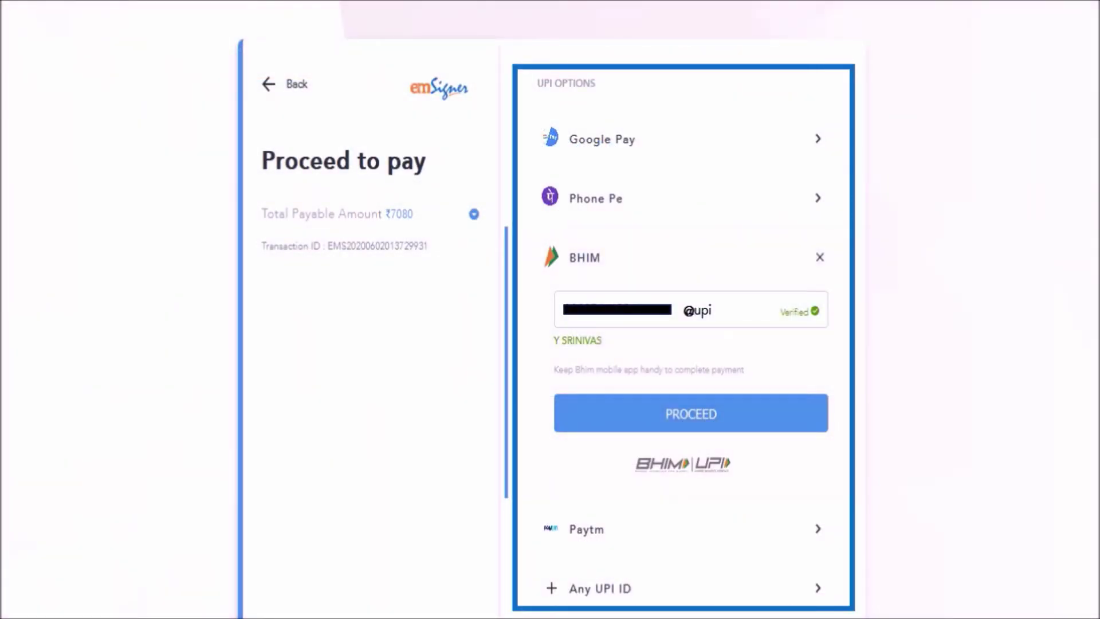
# - Pay the ₹7080 emSigner subscription with BHIM UPI using the verified UPI ID
pyautogui.click(693, 418)
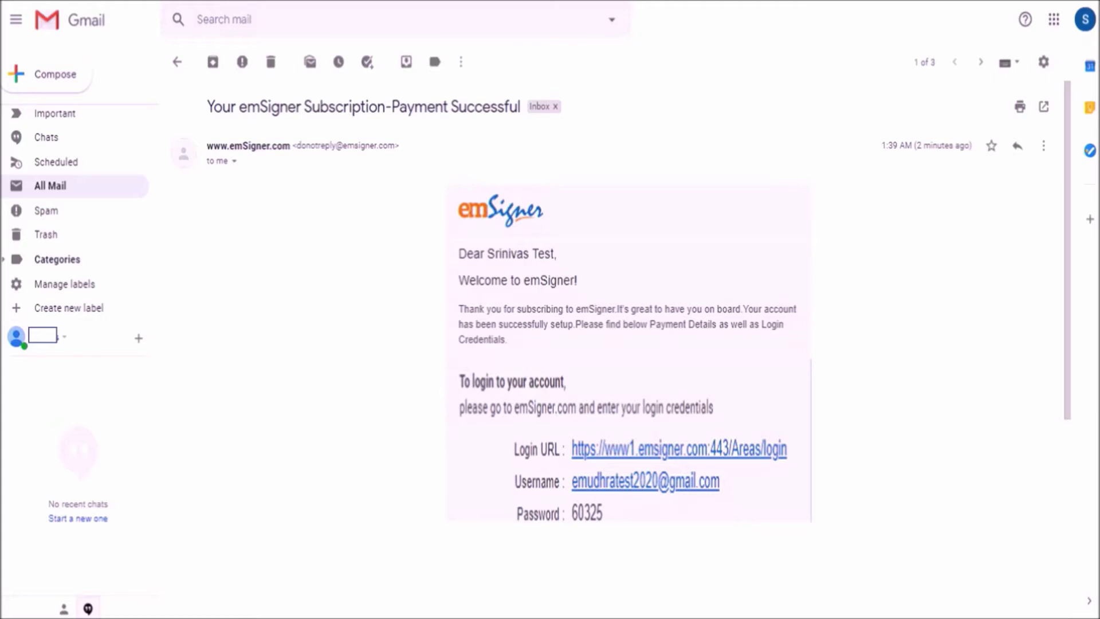
# - Follow the Login URL in the Subscription-Payment Successful email to the emSigner login page
pyautogui.click(692, 449)
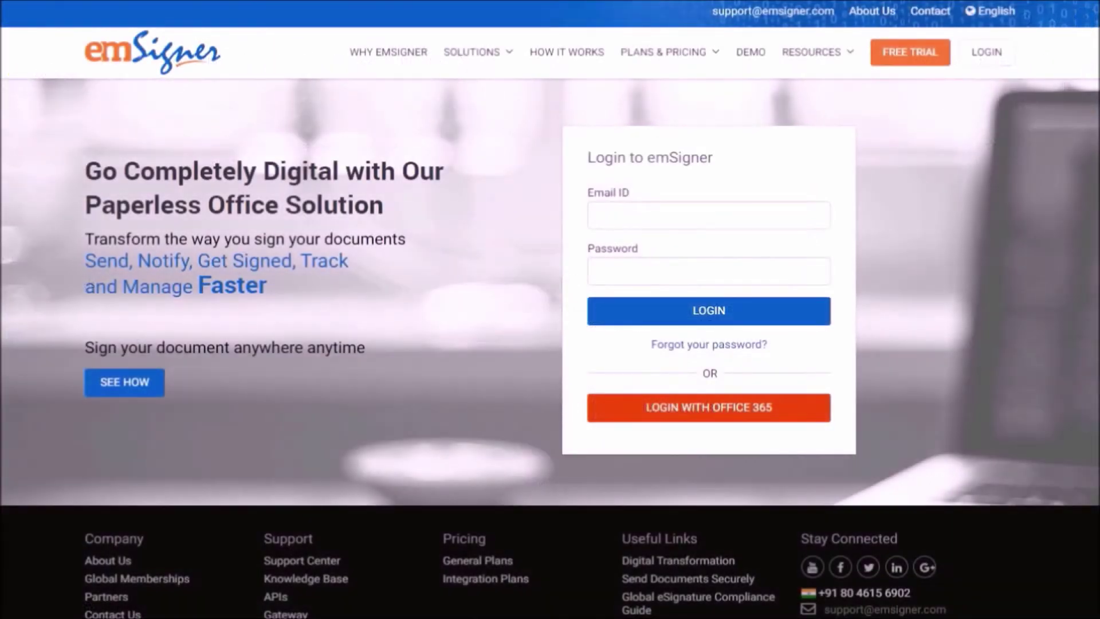
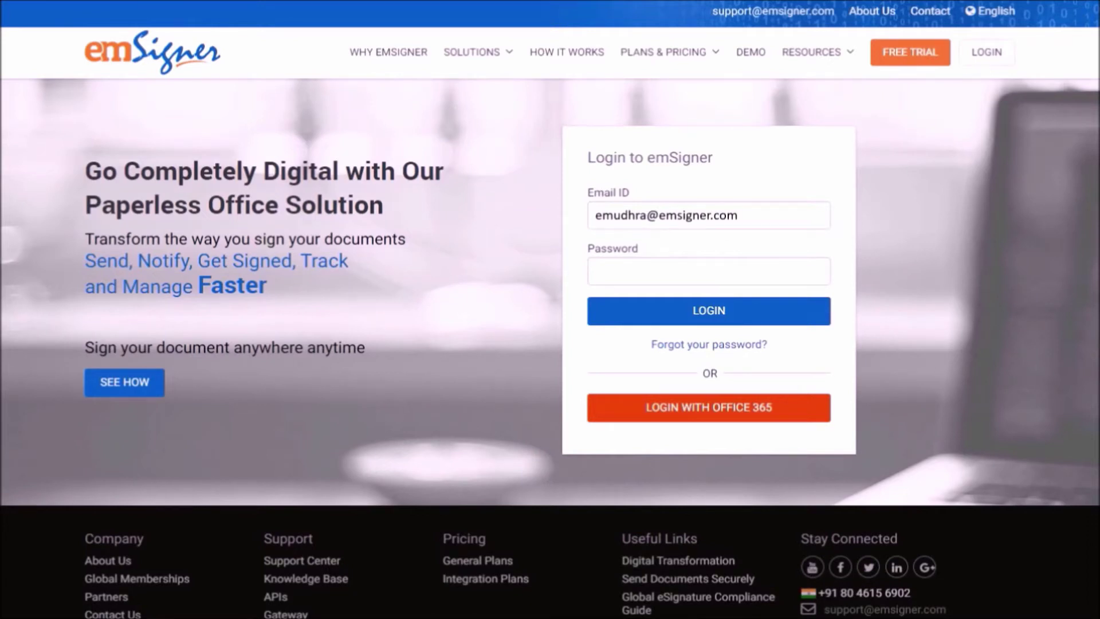
# - Log in with the emailed email ID and password, then set a new account password
pyautogui.write('*****')
pyautogui.click(713, 310)
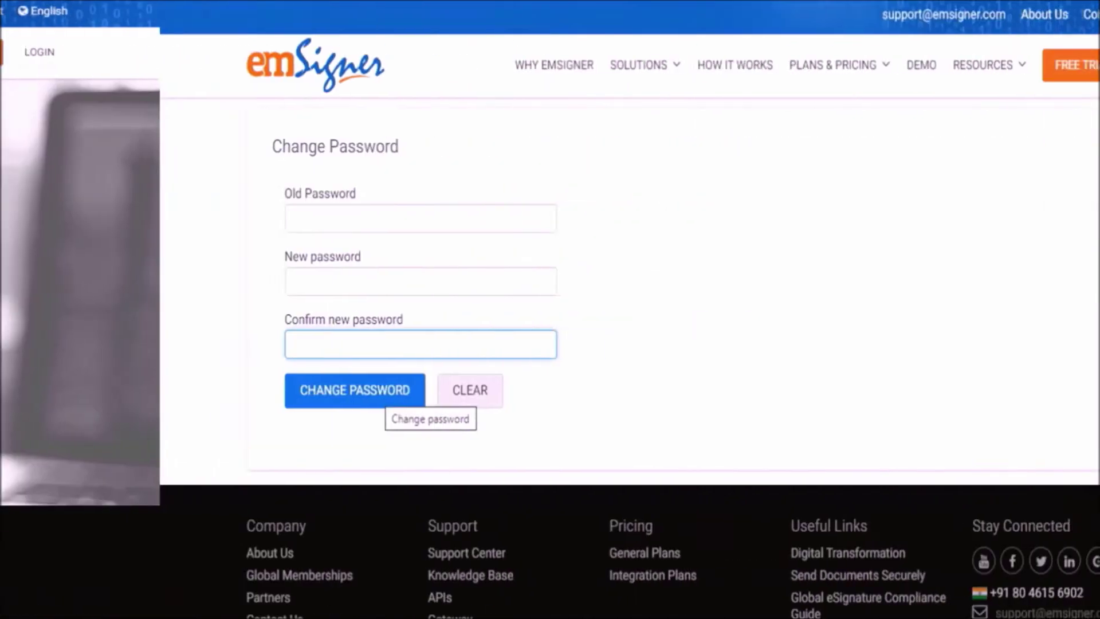
pyautogui.write('****')
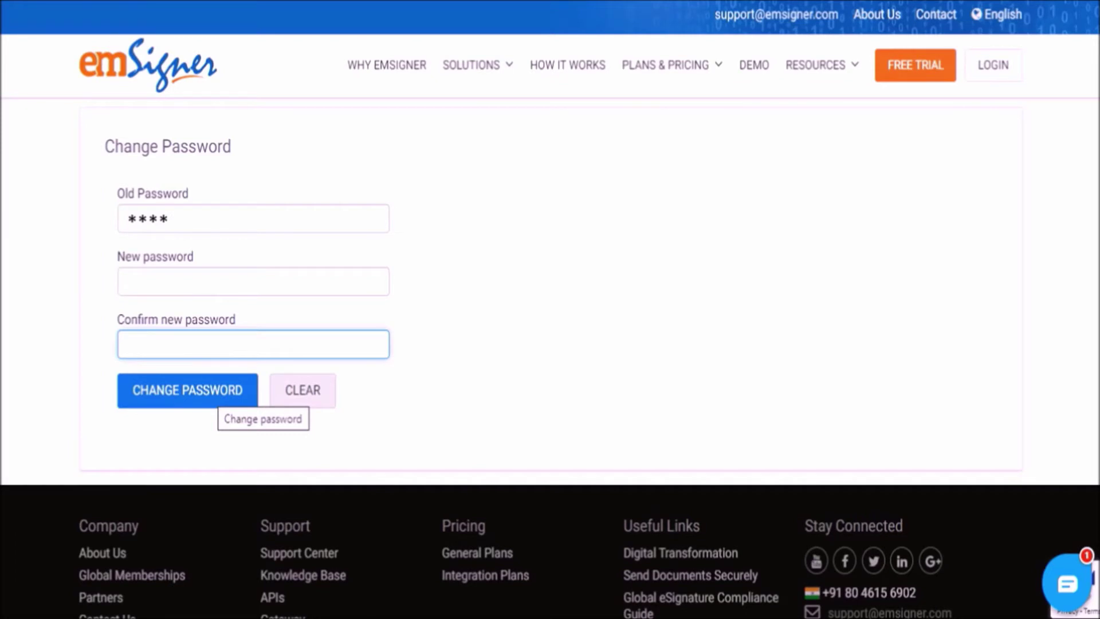
pyautogui.write('****************')
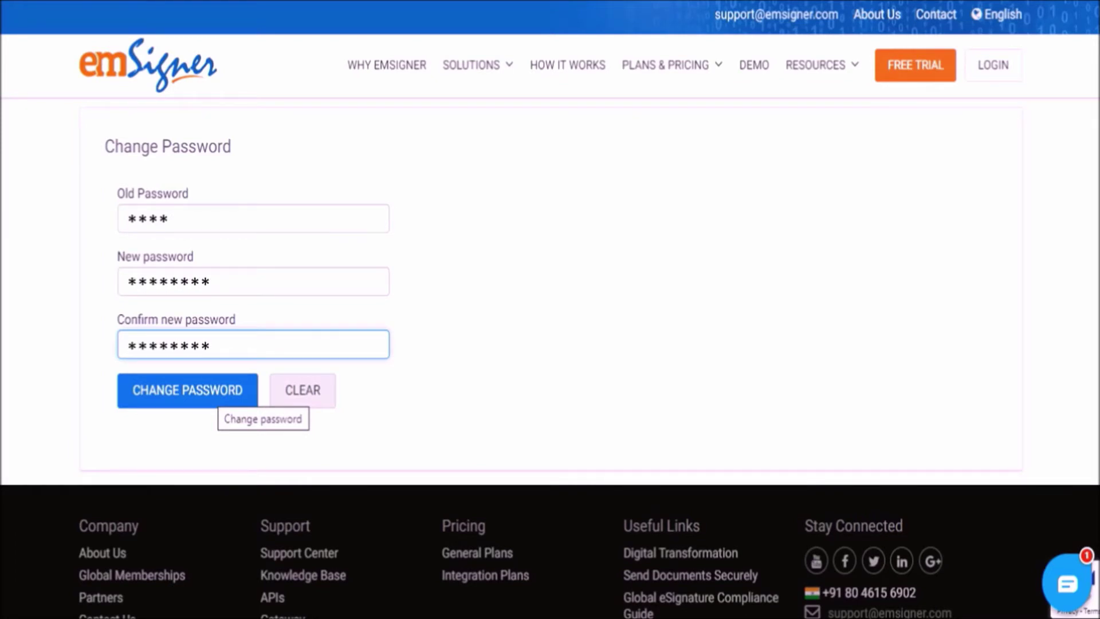
pyautogui.click(204, 391)
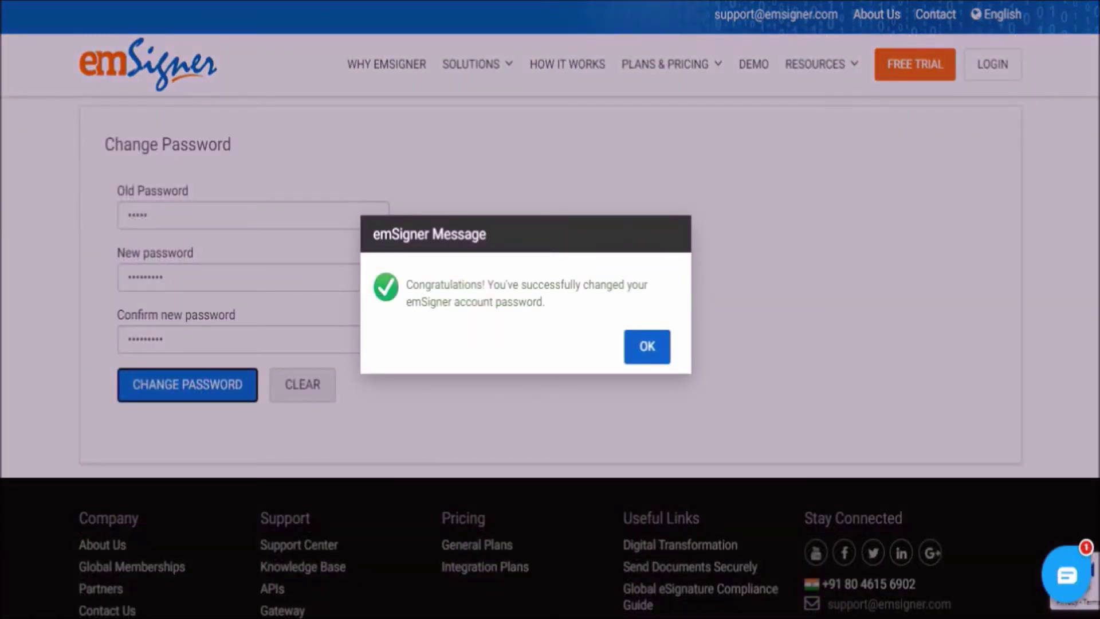
pyautogui.click(663, 346)
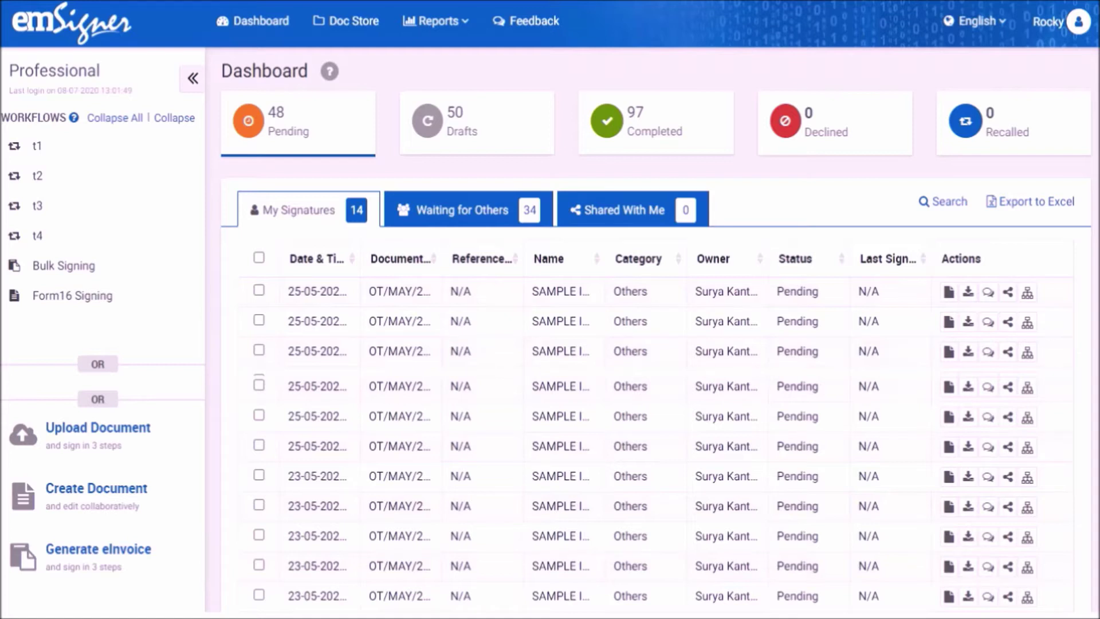
# - In Account Settings, uncheck eSignature in both signing rows and apply the change
pyautogui.click(1053, 32)
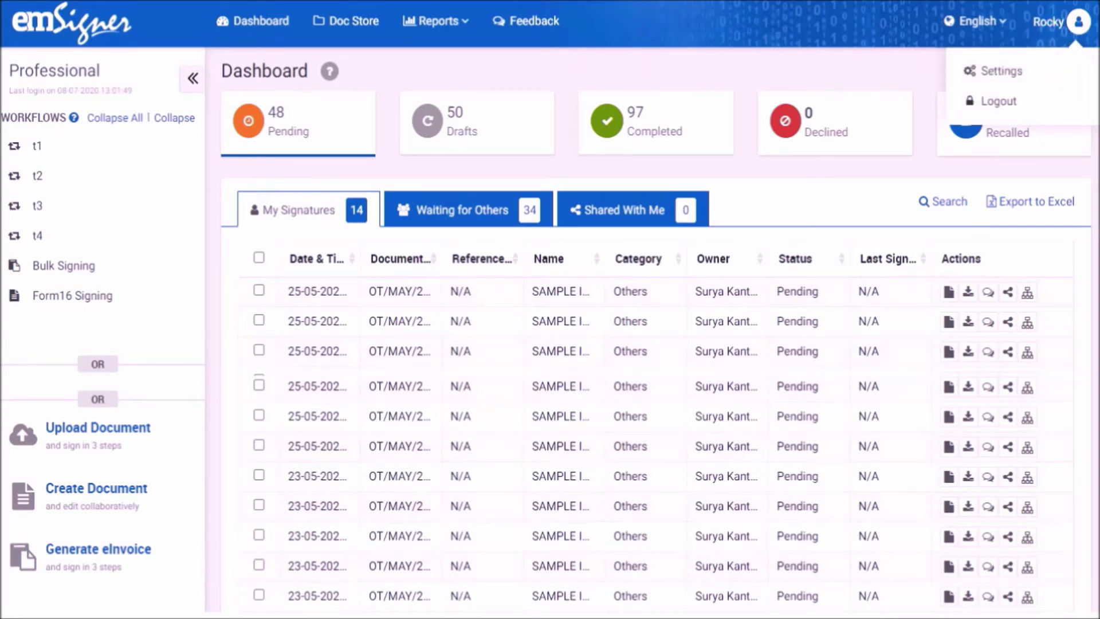
pyautogui.click(994, 61)
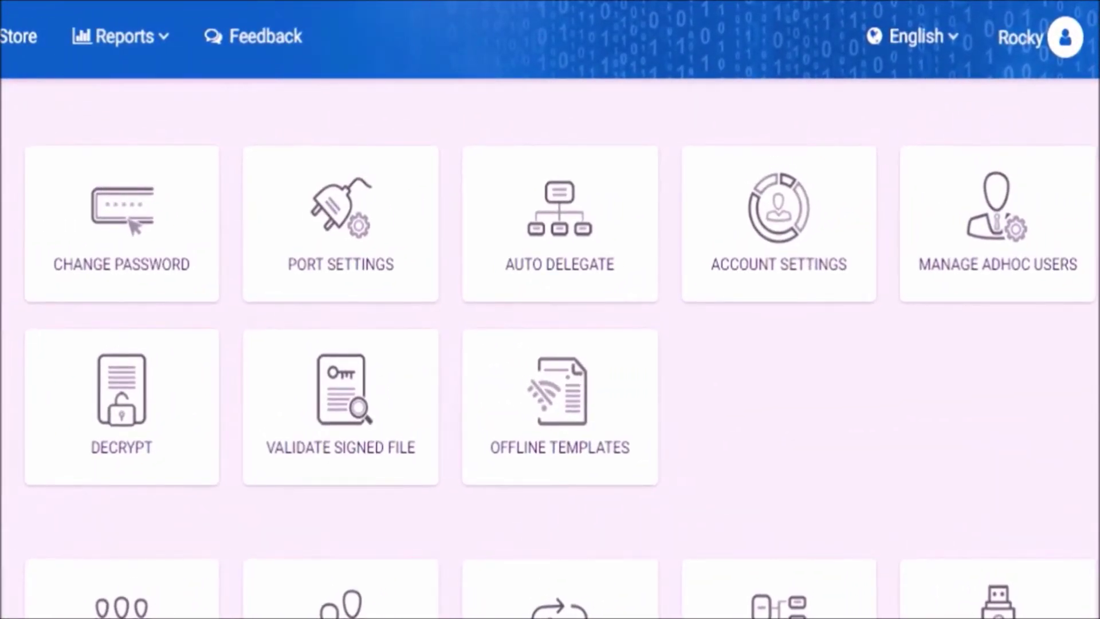
pyautogui.click(772, 265)
pyautogui.click(771, 266)
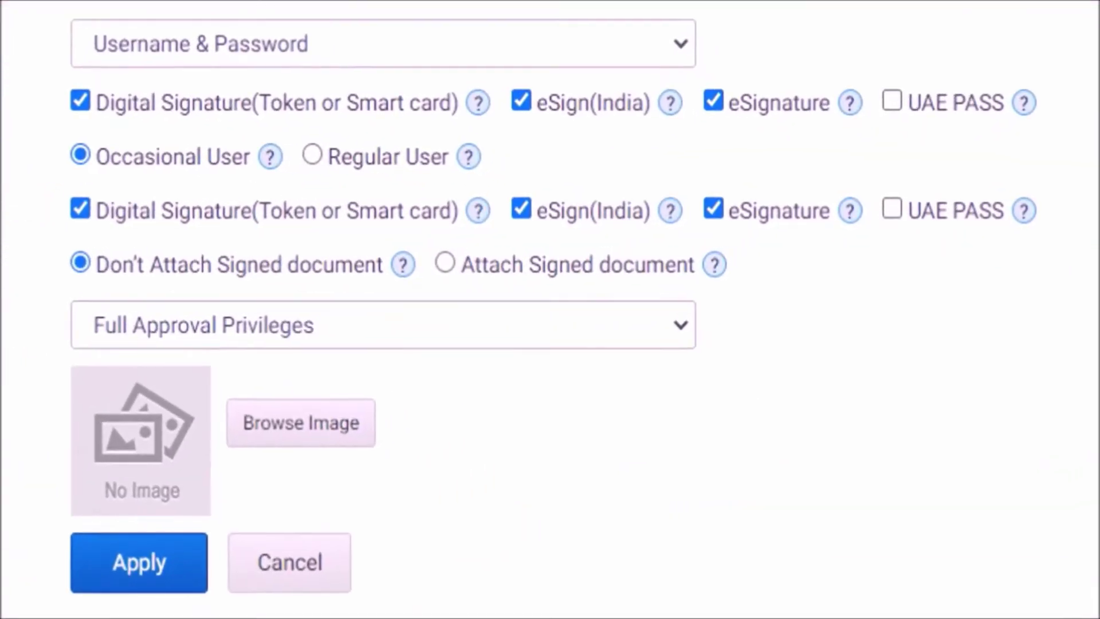
pyautogui.click(713, 101)
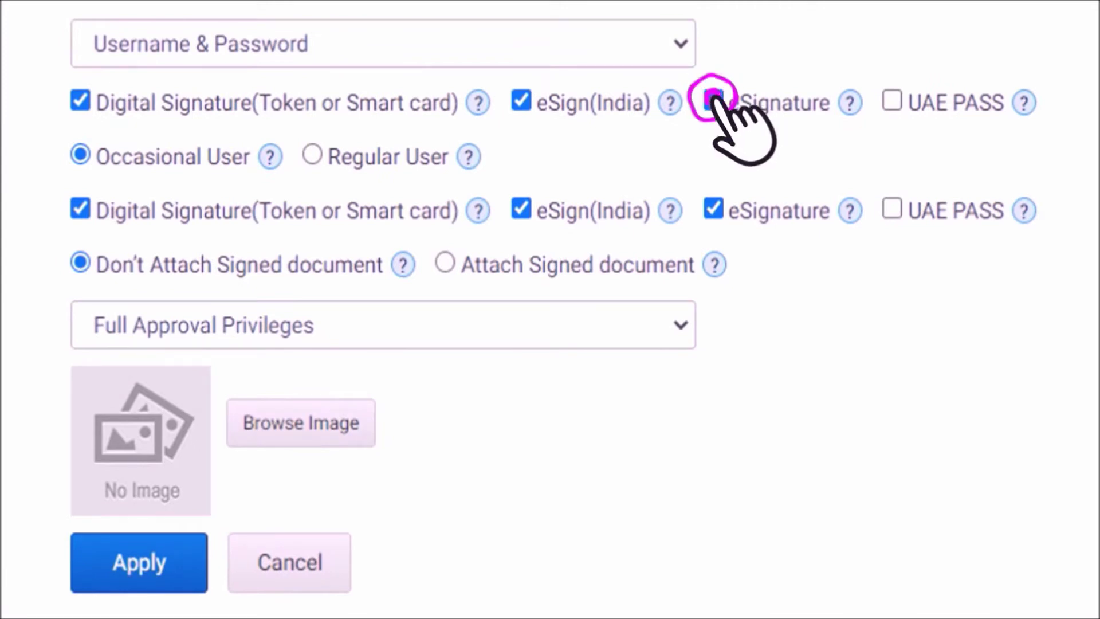
pyautogui.click(714, 209)
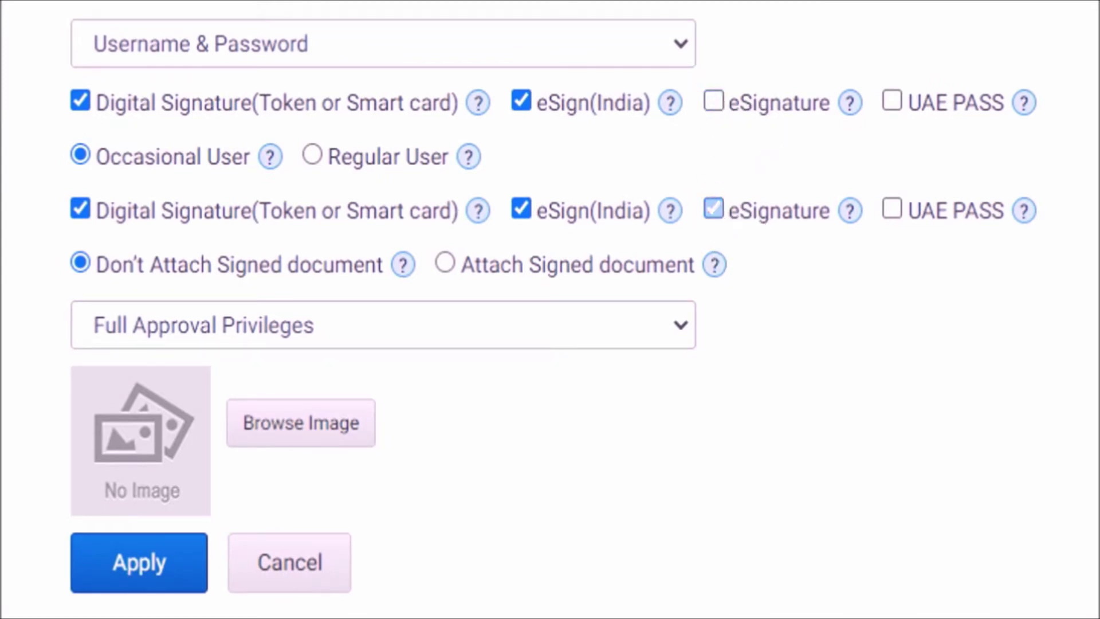
pyautogui.click(146, 564)
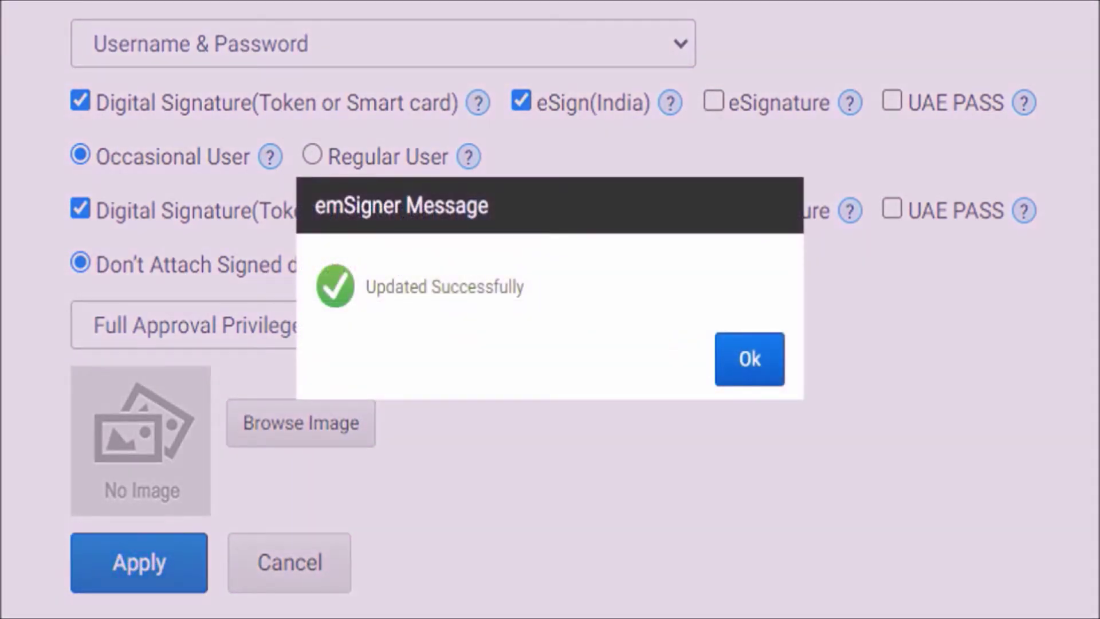
pyautogui.click(748, 359)
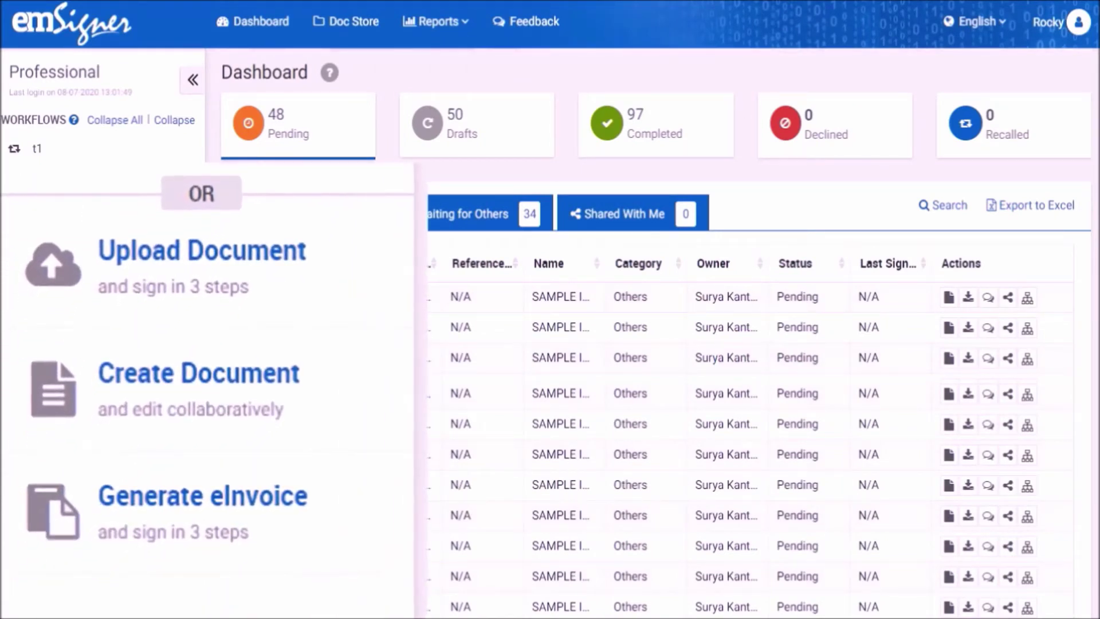
# - Upload TEst Form.pdf for online signing and continue to specifying signers
pyautogui.click(233, 239)
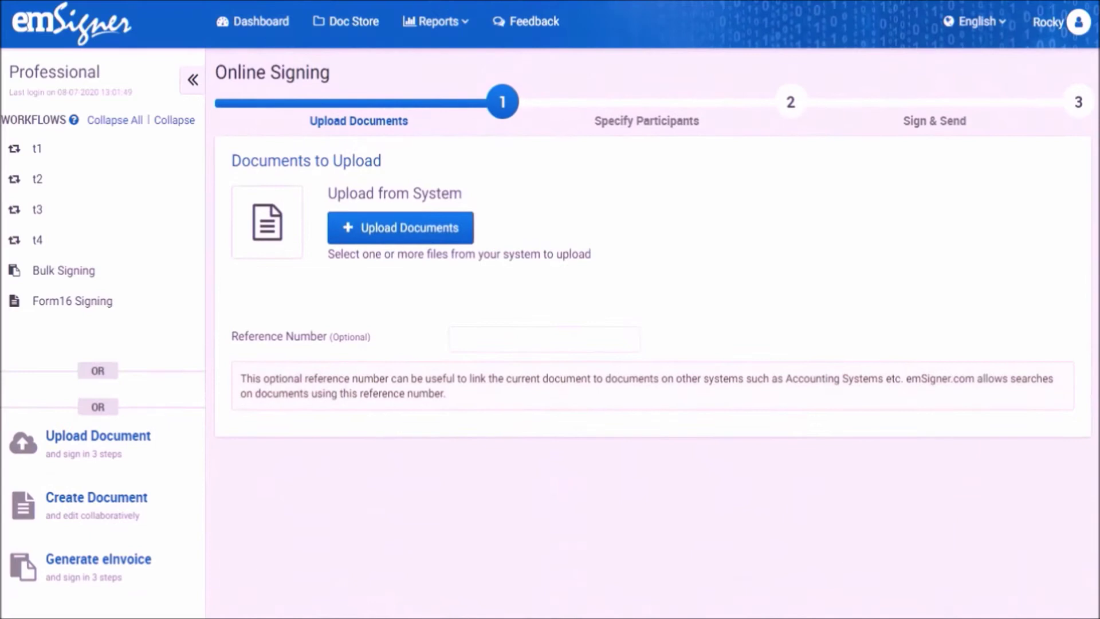
pyautogui.click(404, 228)
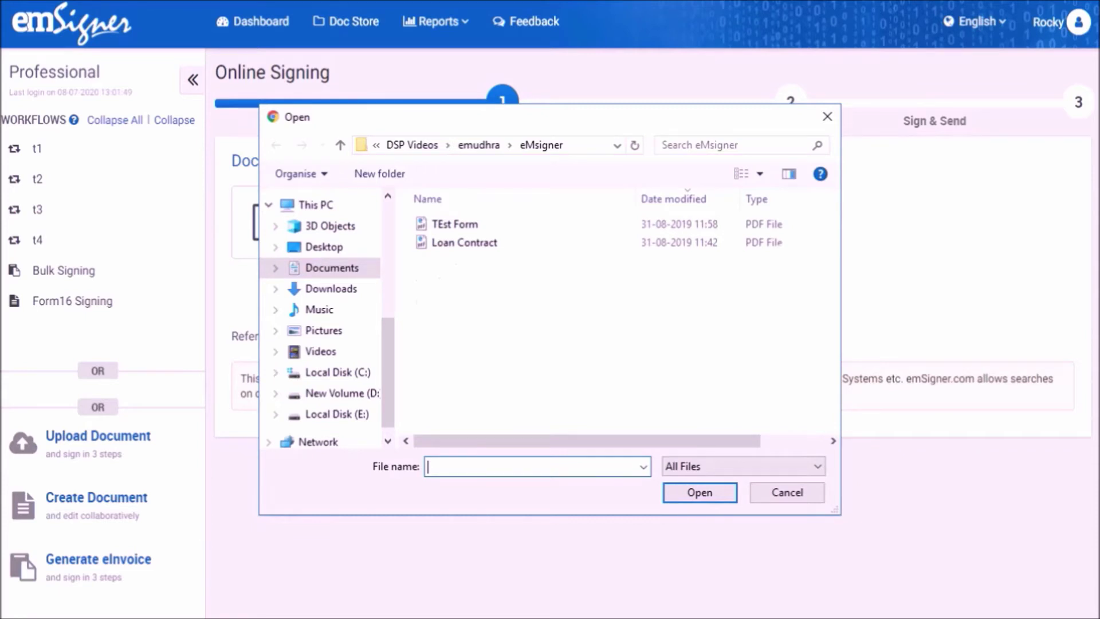
pyautogui.click(470, 224)
pyautogui.click(702, 492)
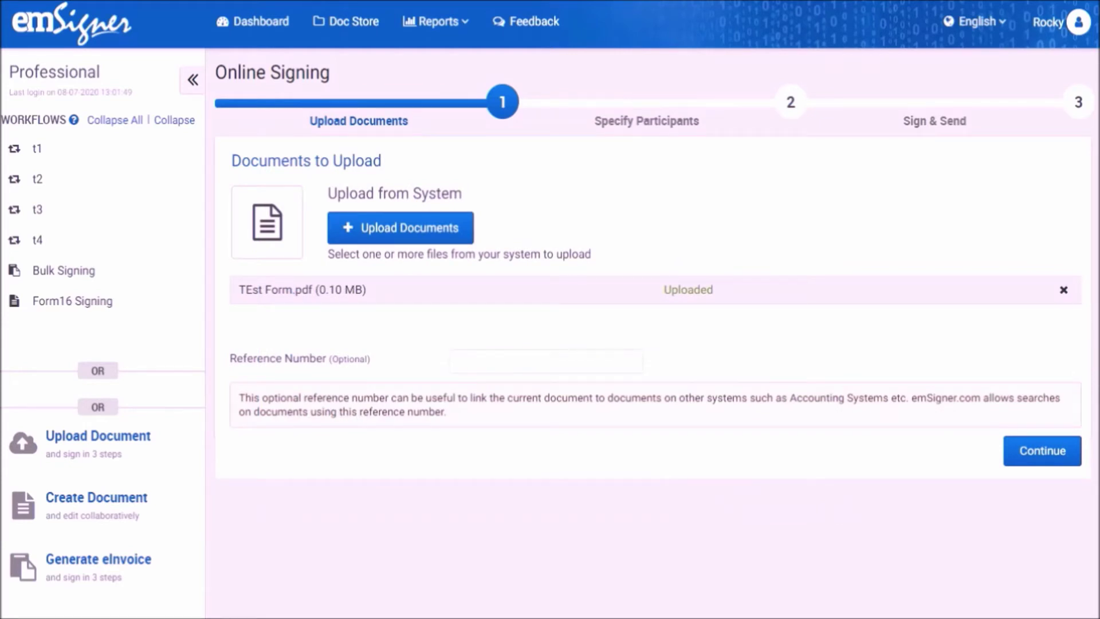
pyautogui.click(1052, 453)
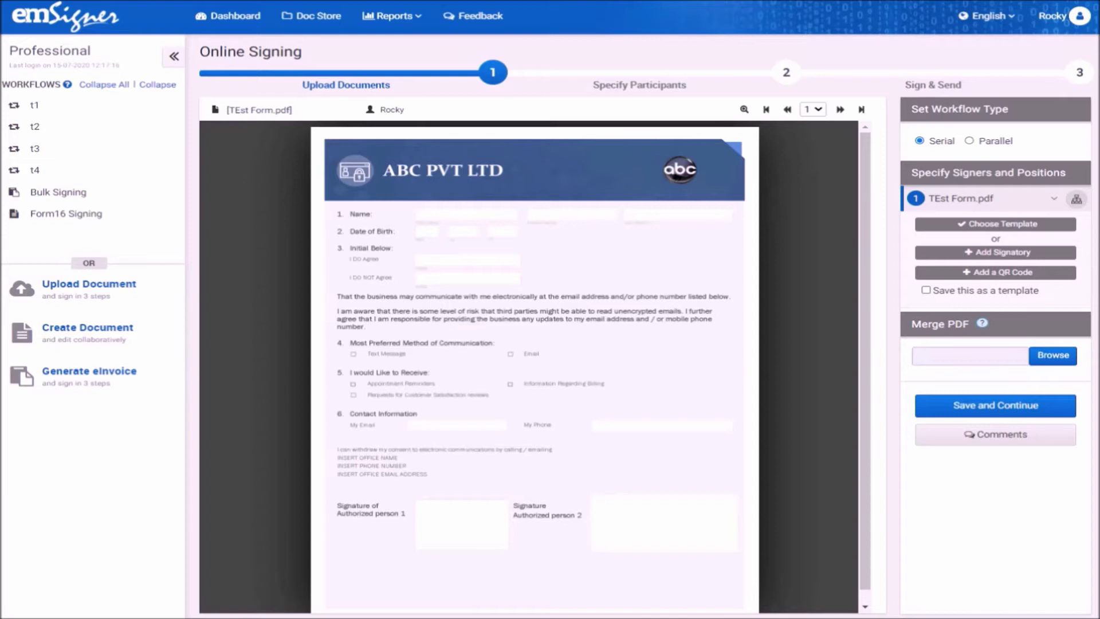
# - Add Signer Positions 1 and 2 to the TEst Form, then open Signatory 1's participant settings
pyautogui.click(1003, 250)
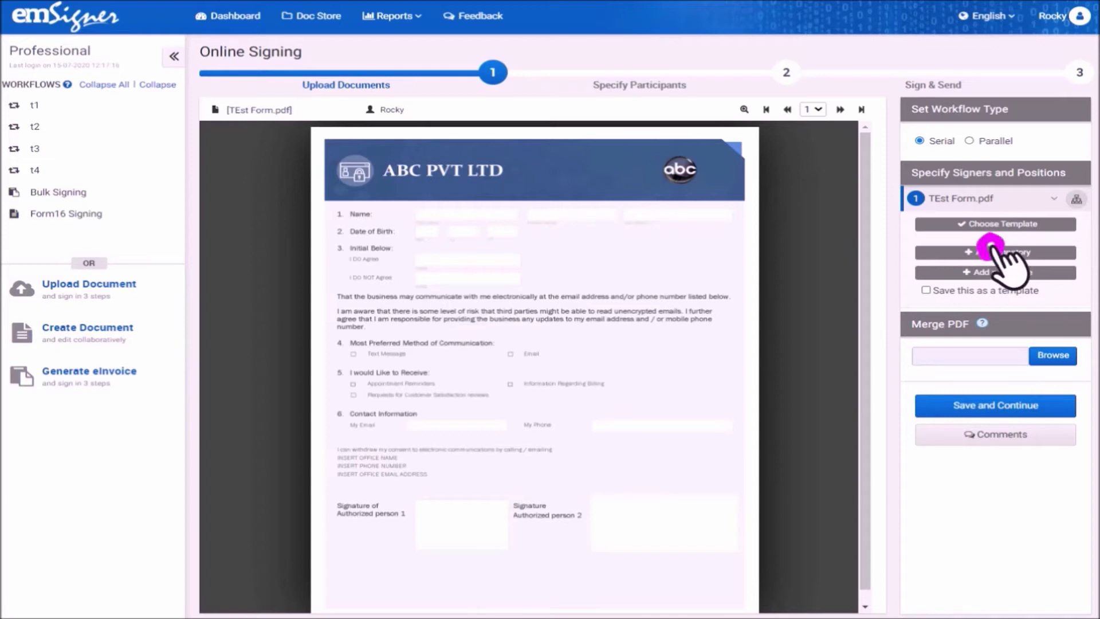
pyautogui.click(1000, 252)
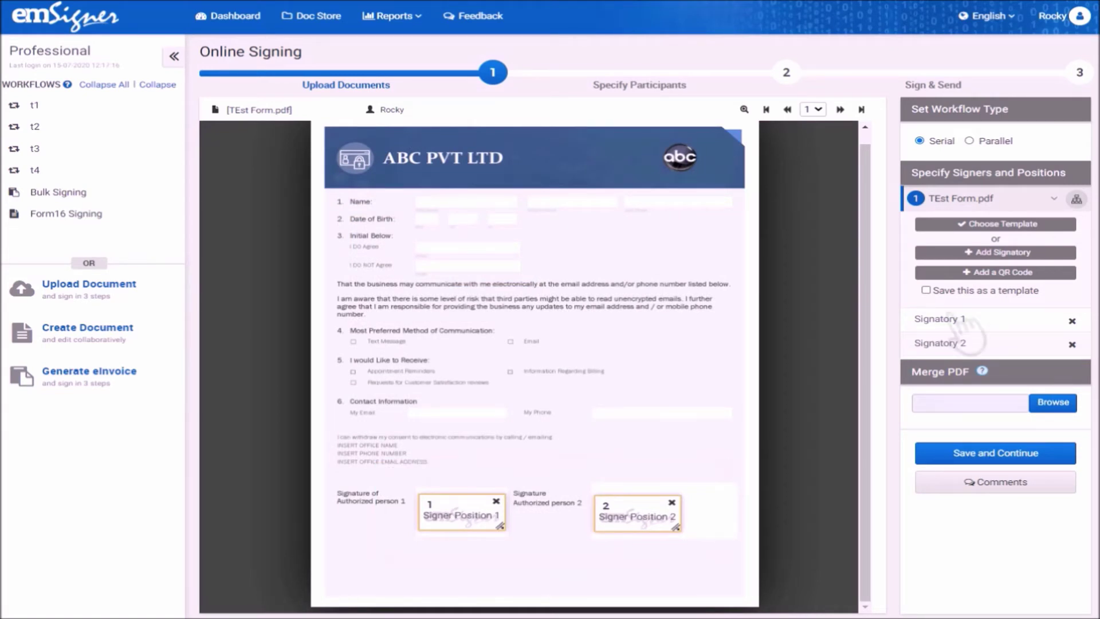
pyautogui.click(946, 322)
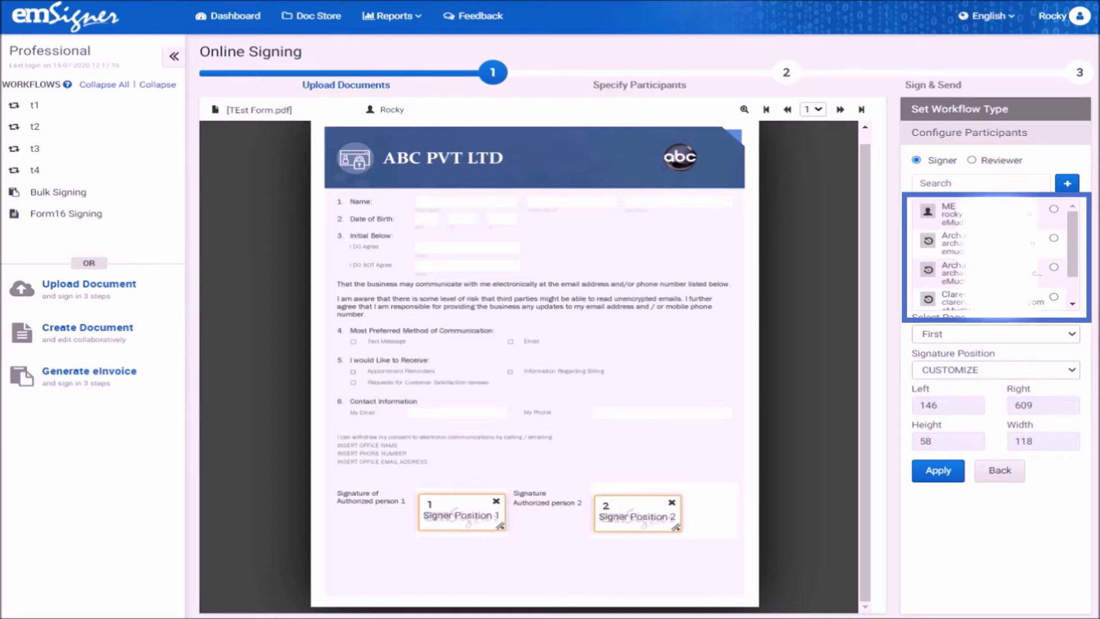
# - Create a new signer named test with the signer's email, mobile number and company emudhra
pyautogui.click(1068, 184)
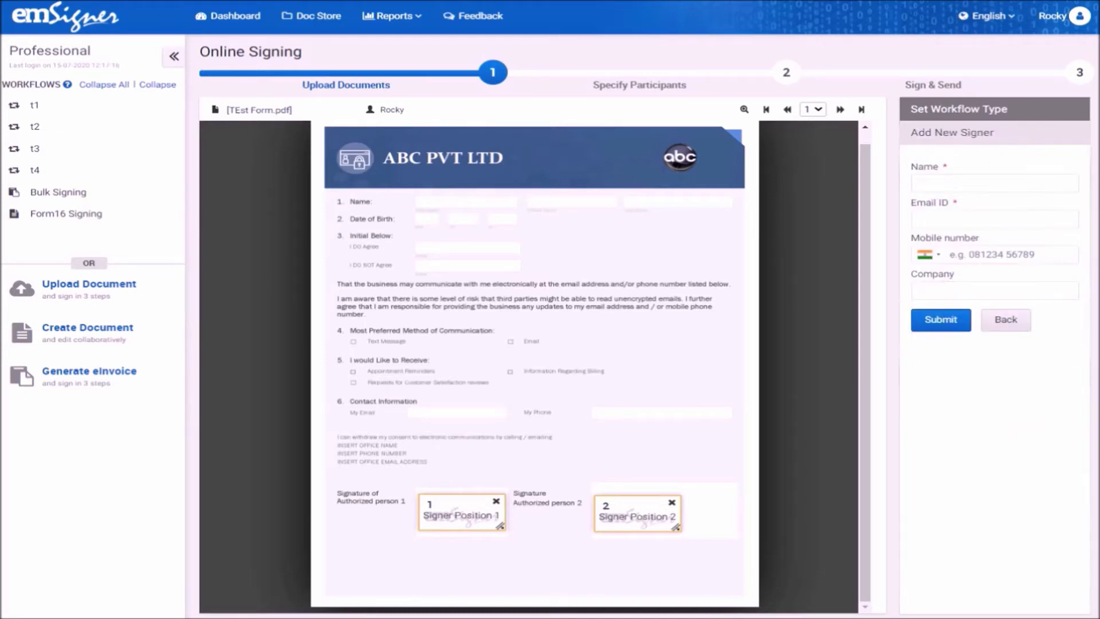
pyautogui.write('test')
pyautogui.press('Tab')
pyautogui.press('Tab')
pyautogui.press('Tab')
pyautogui.write('emudhra')
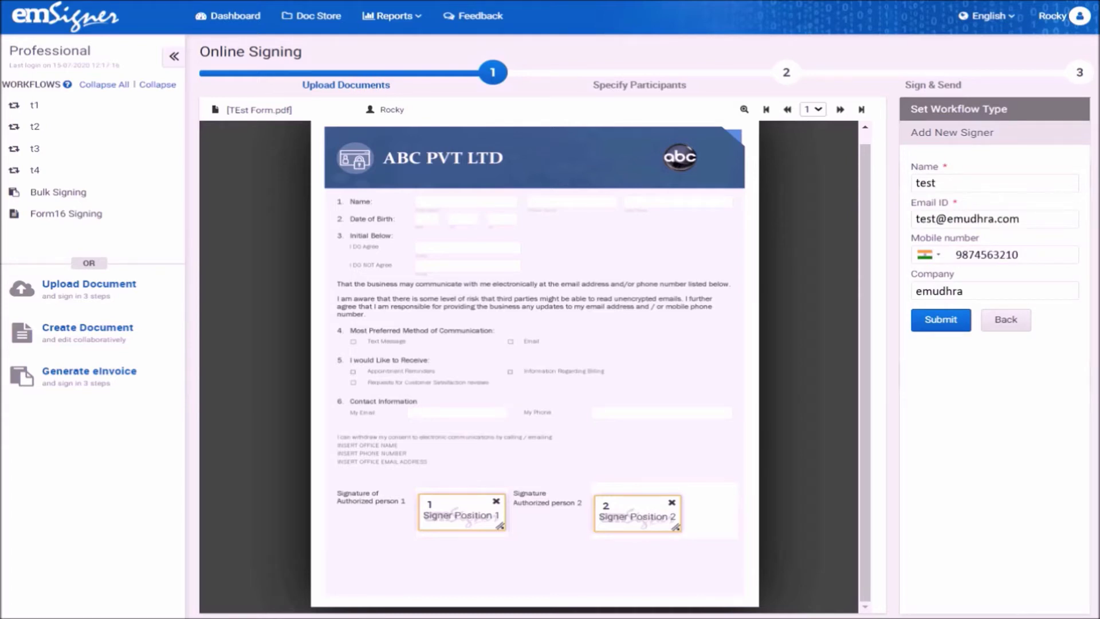
pyautogui.click(942, 320)
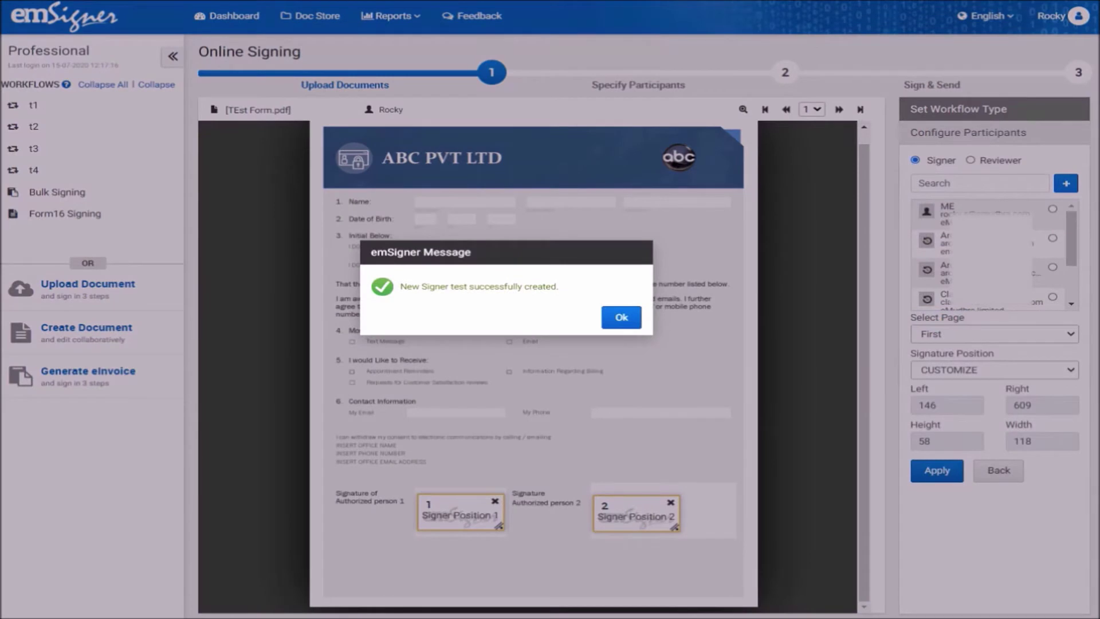
pyautogui.click(629, 317)
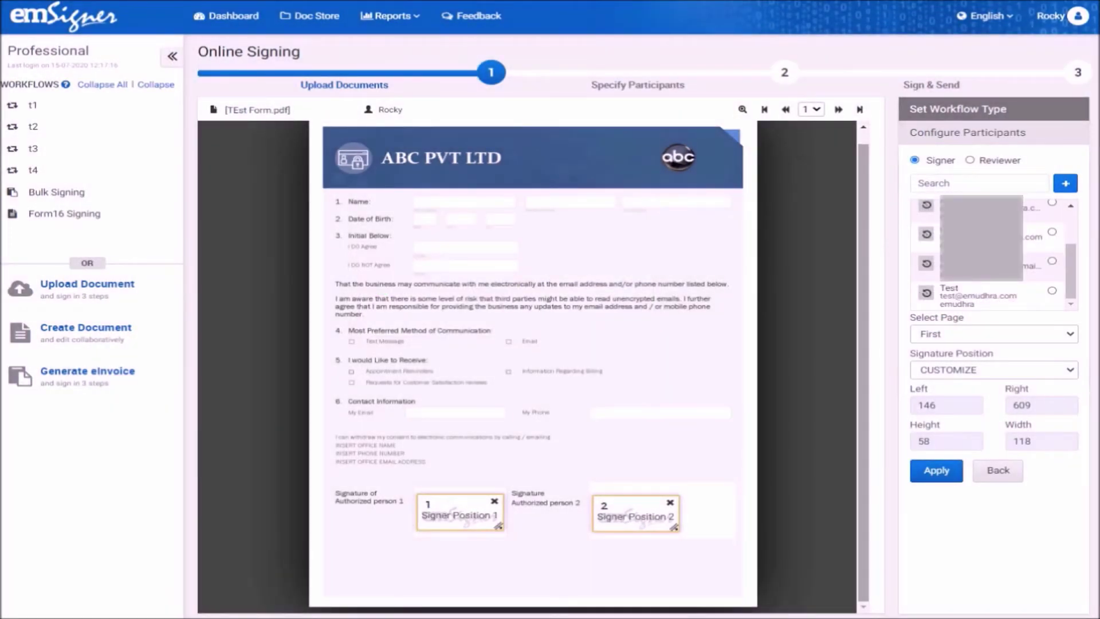
# - Assign the test signer to the signature position and save the signer setup
pyautogui.click(1017, 292)
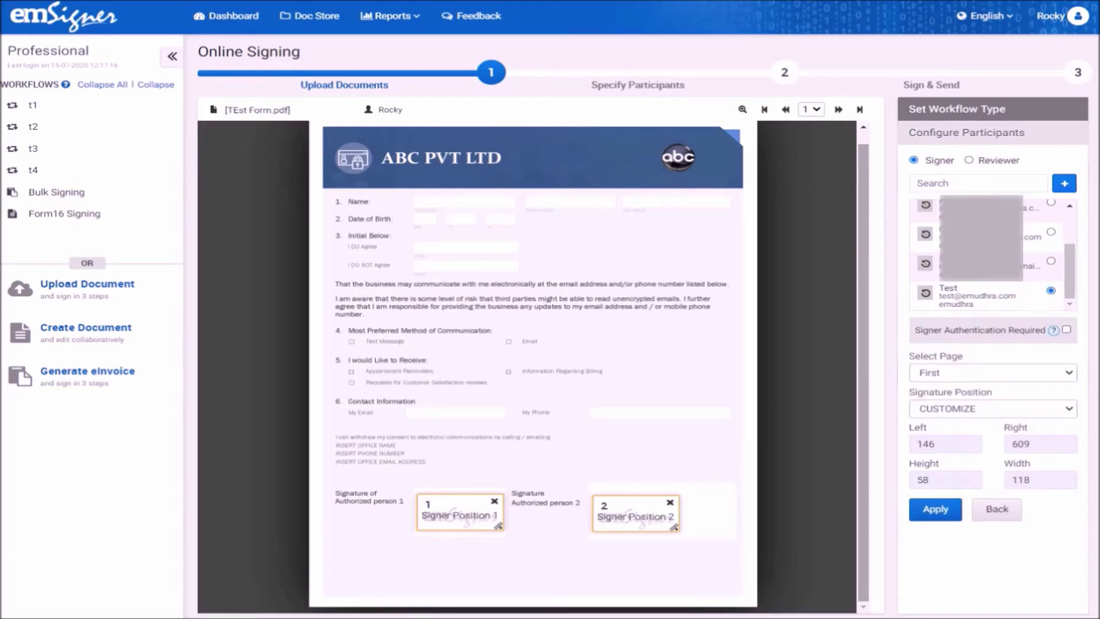
pyautogui.click(944, 507)
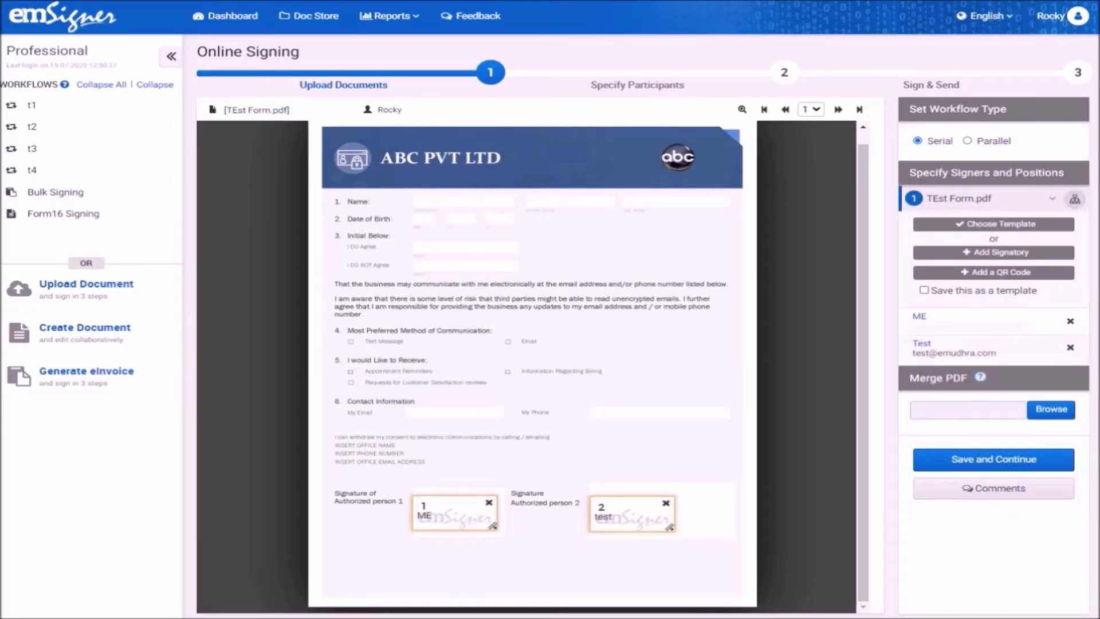
pyautogui.click(995, 458)
# - Save the signer arrangement and continue to the Sign step for 29BS2005322.pdf
pyautogui.click(994, 458)
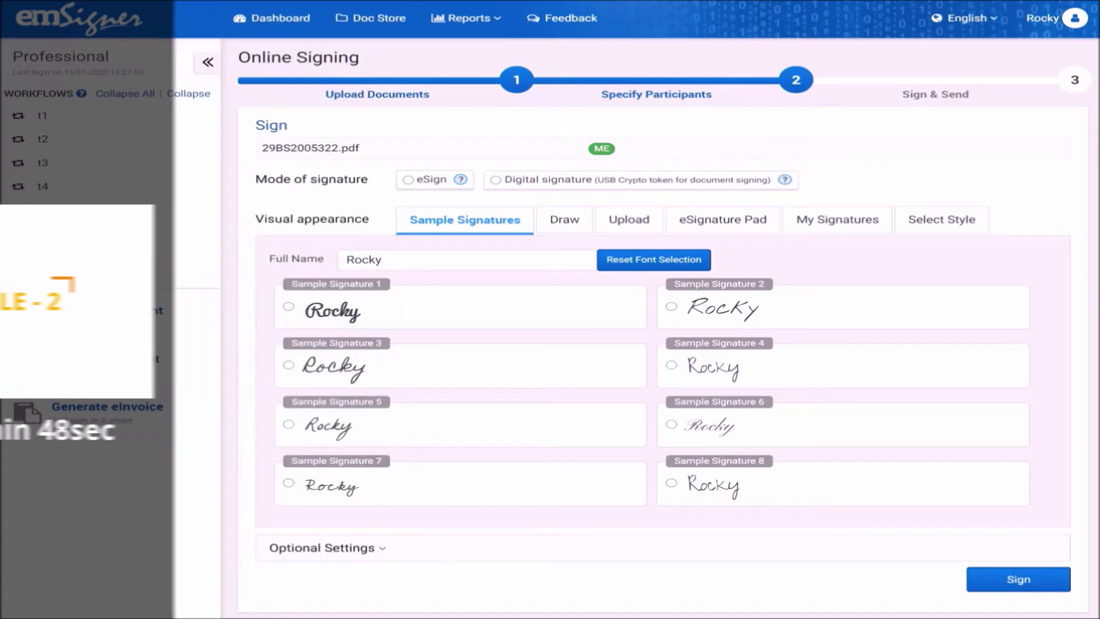
# - Sign the document in eSign mode, authenticating with the signer ID, PIN and OTP
pyautogui.click(428, 179)
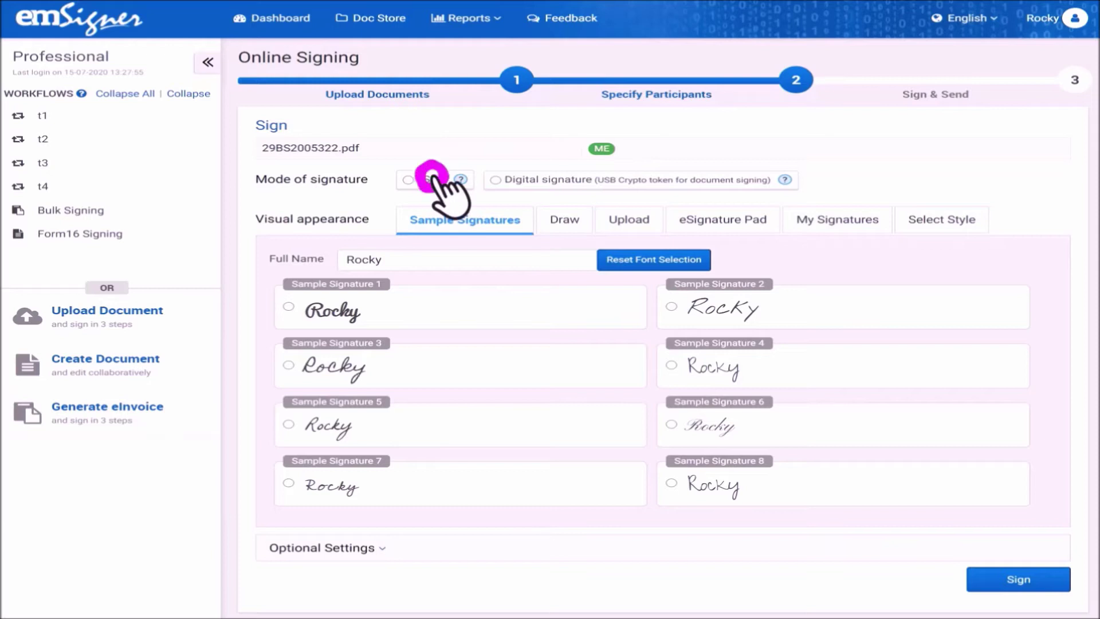
pyautogui.click(1020, 577)
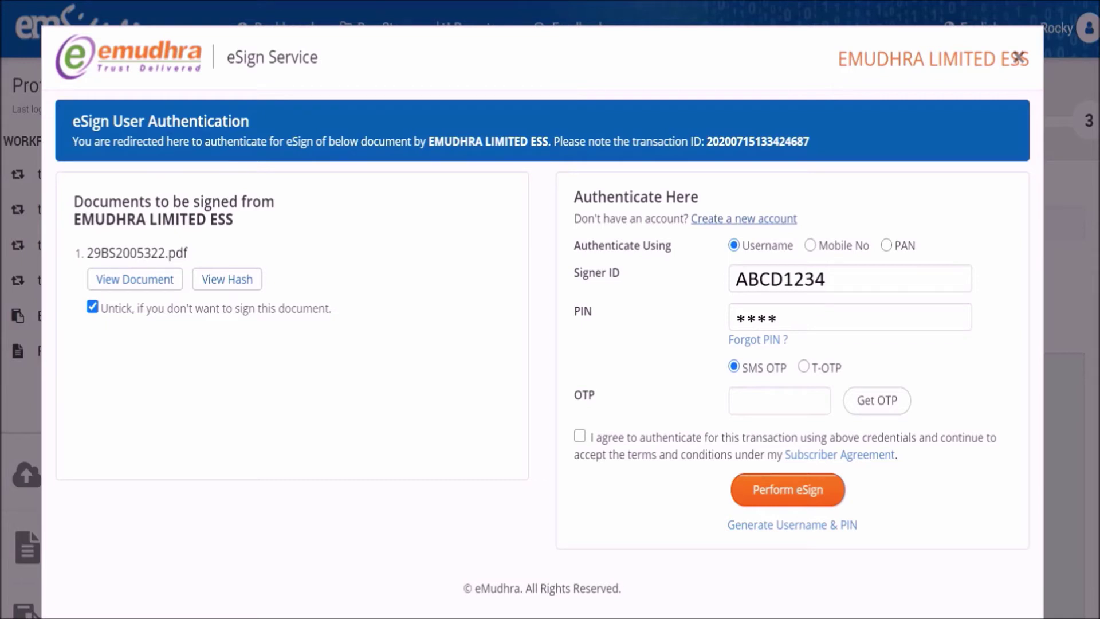
pyautogui.click(889, 401)
pyautogui.click(788, 487)
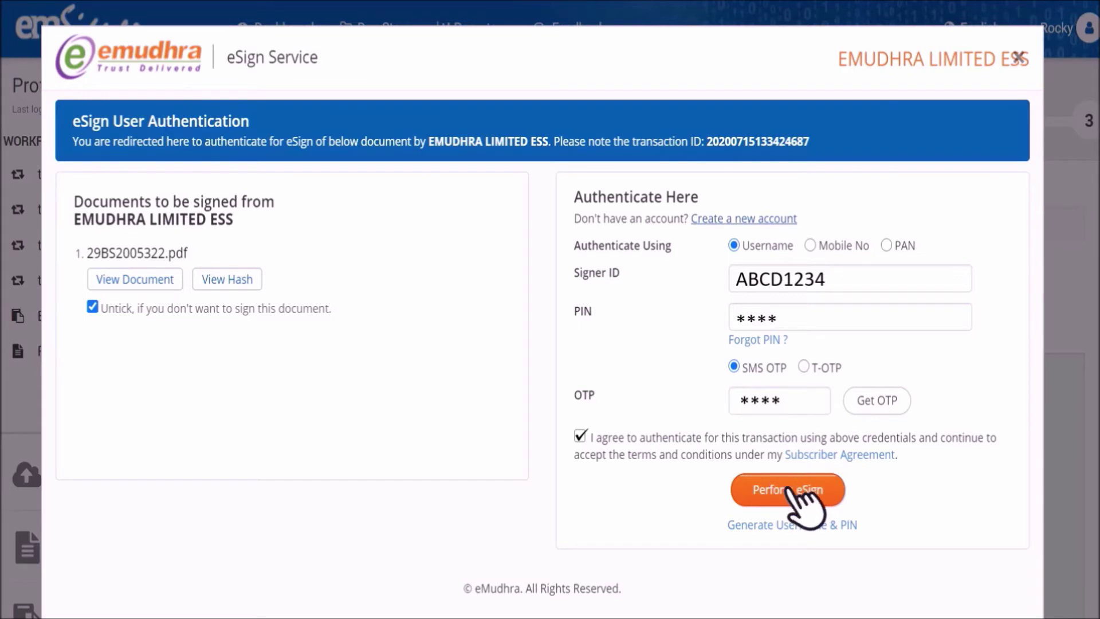
pyautogui.click(788, 488)
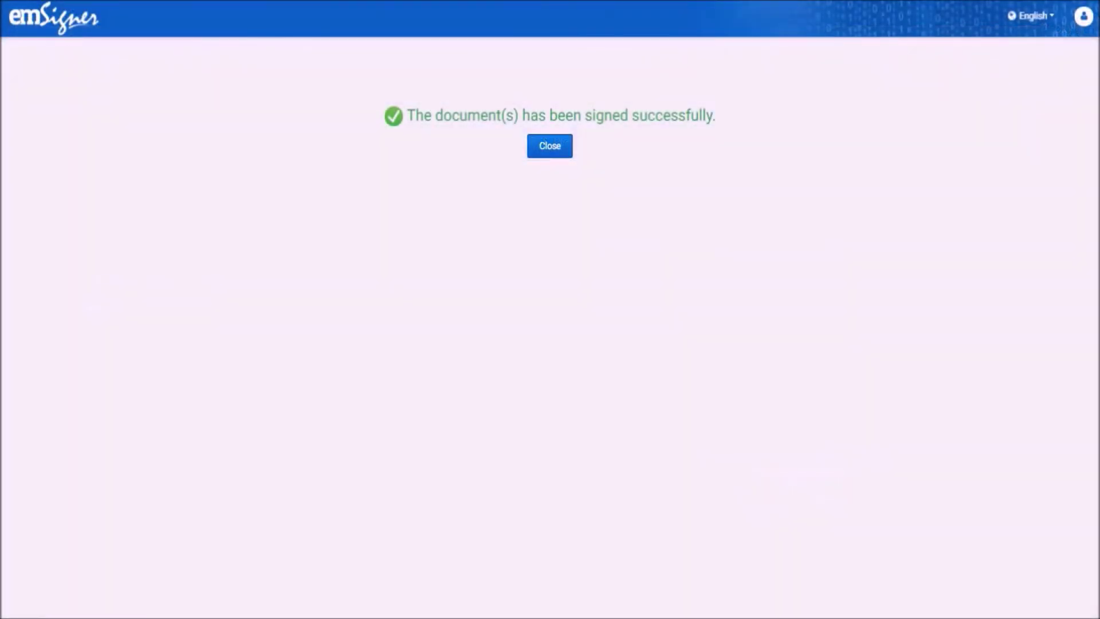
pyautogui.click(552, 145)
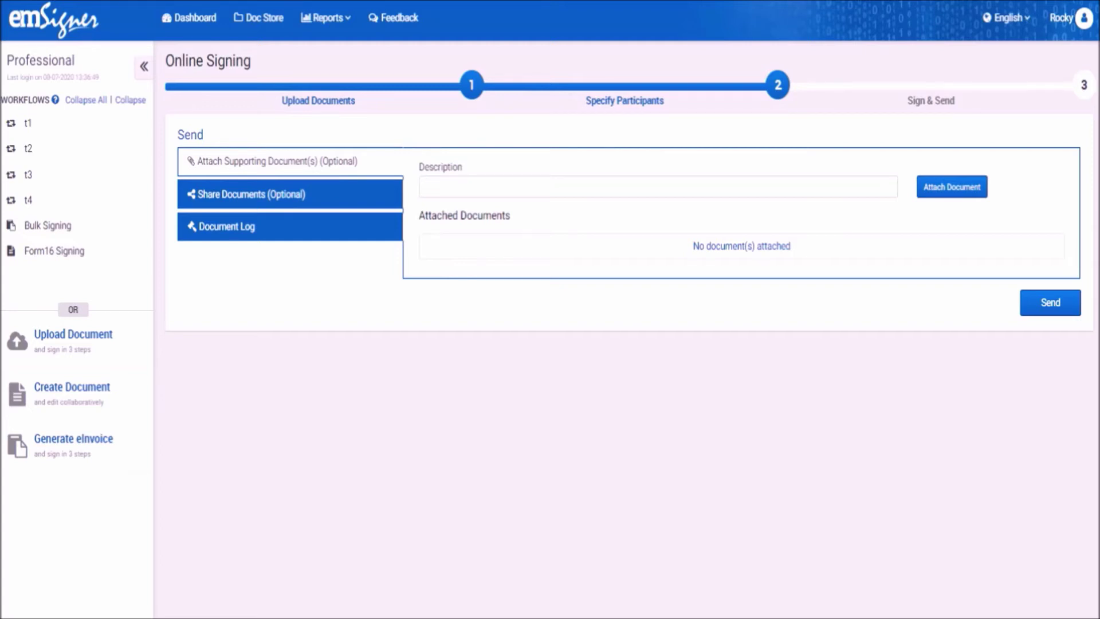
# - Describe a supporting attachment as 'Test document to attach' and choose the Loan Contract file
pyautogui.write('Test document to attach')
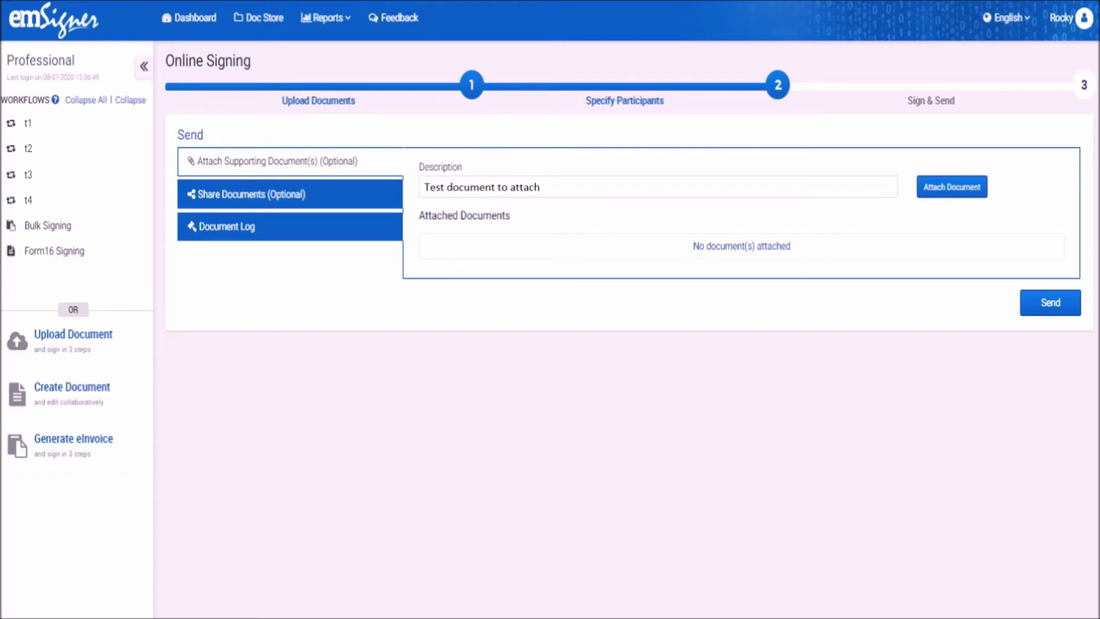
pyautogui.click(961, 189)
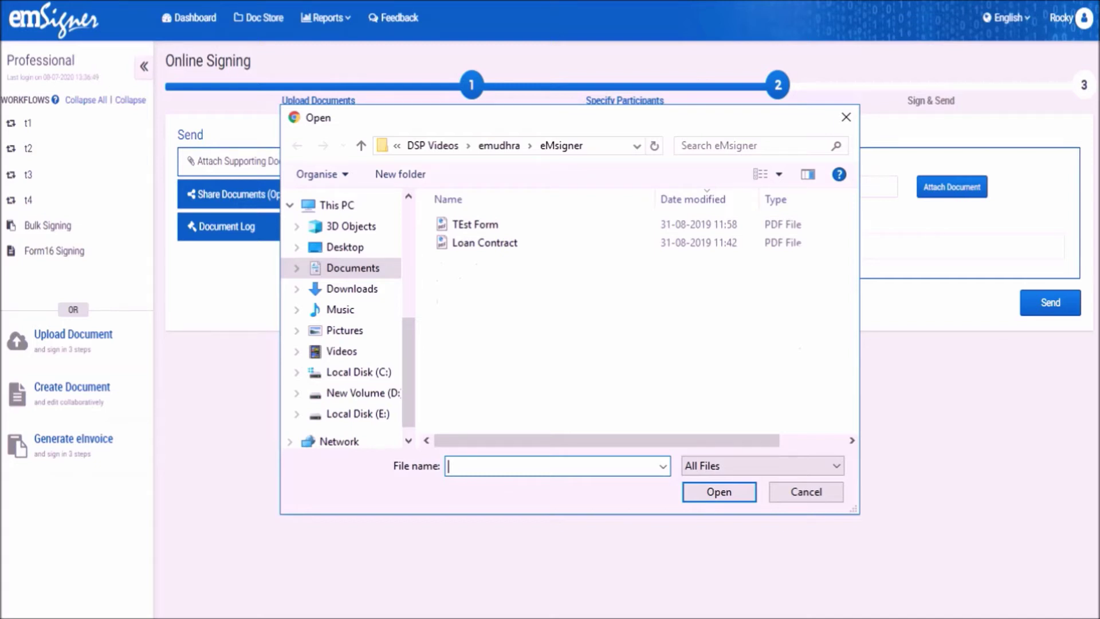
pyautogui.click(504, 243)
pyautogui.write('Loan Contract')
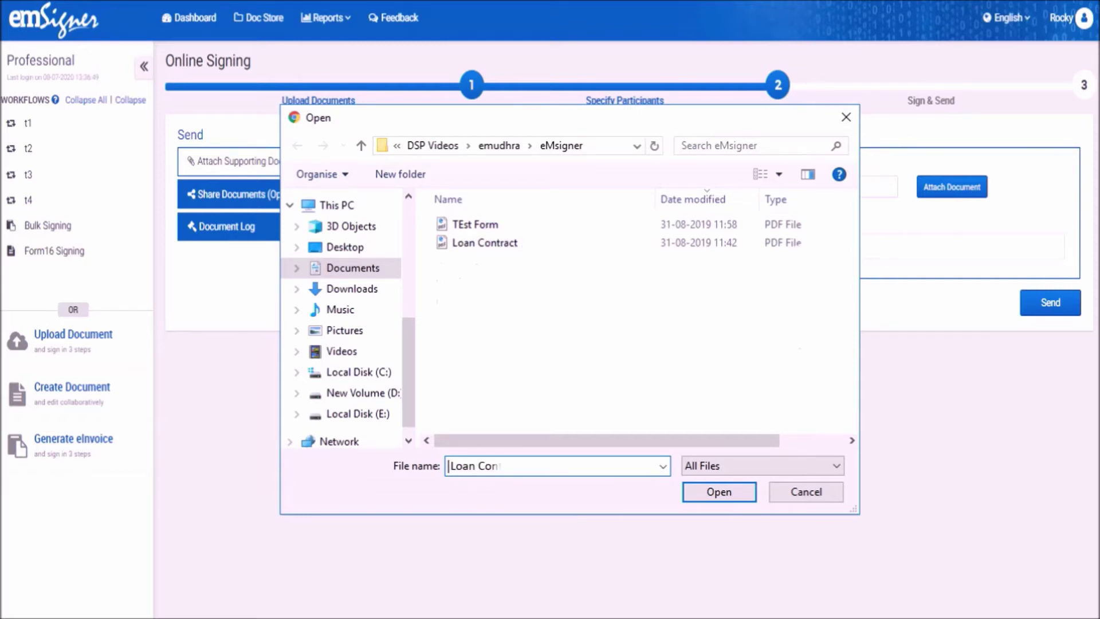
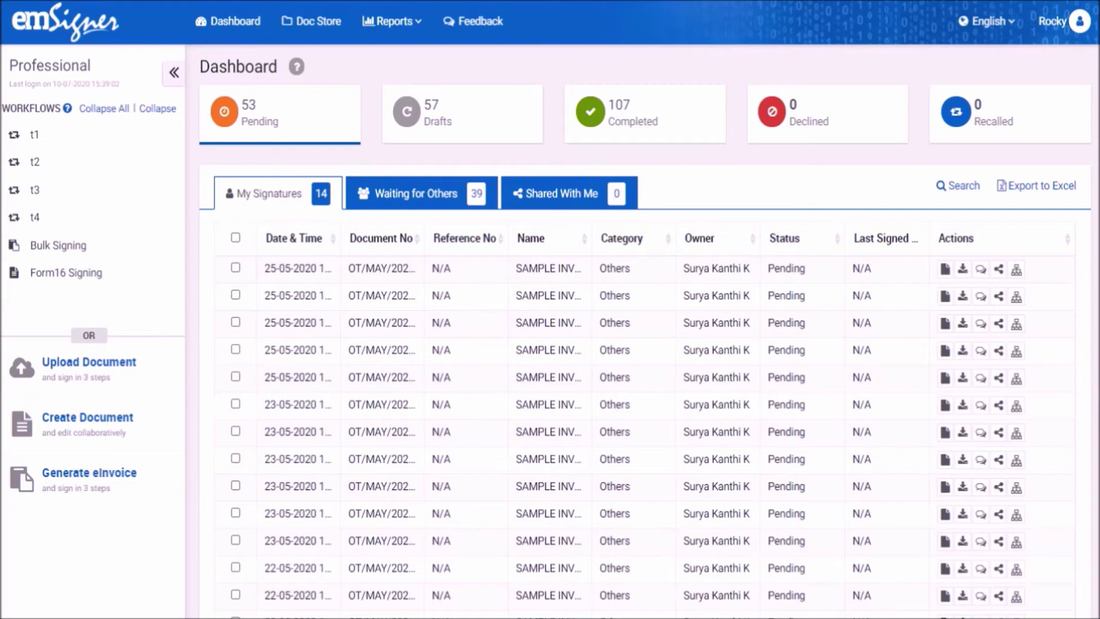
# - Check the first completed document's signer order diagram, then open SAMPLE INVOICE.pdf for viewing
pyautogui.click(639, 109)
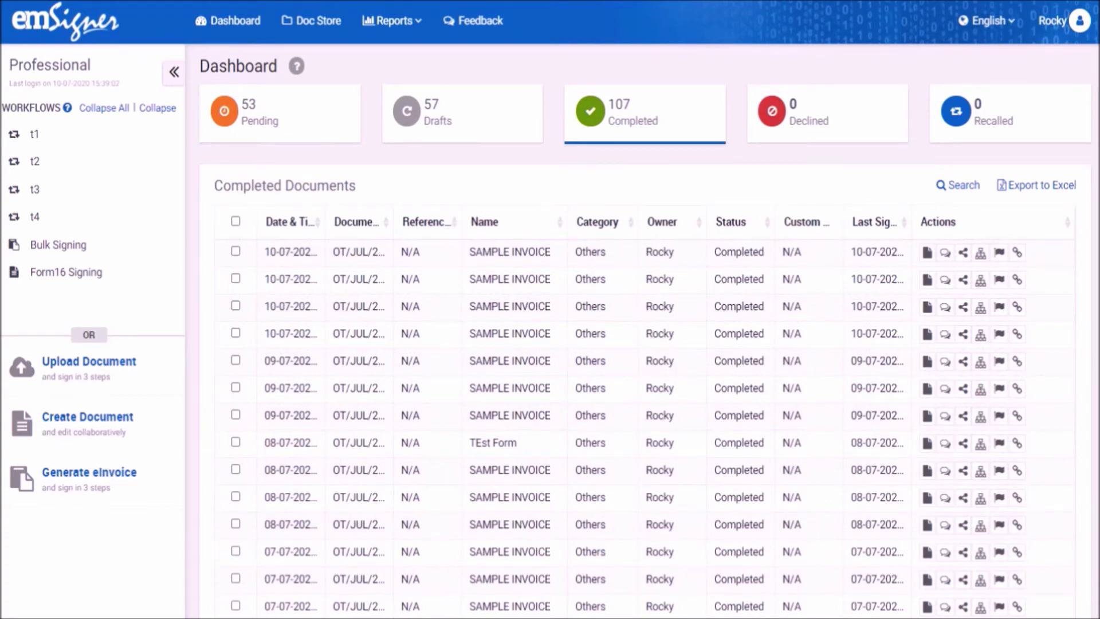
pyautogui.click(982, 252)
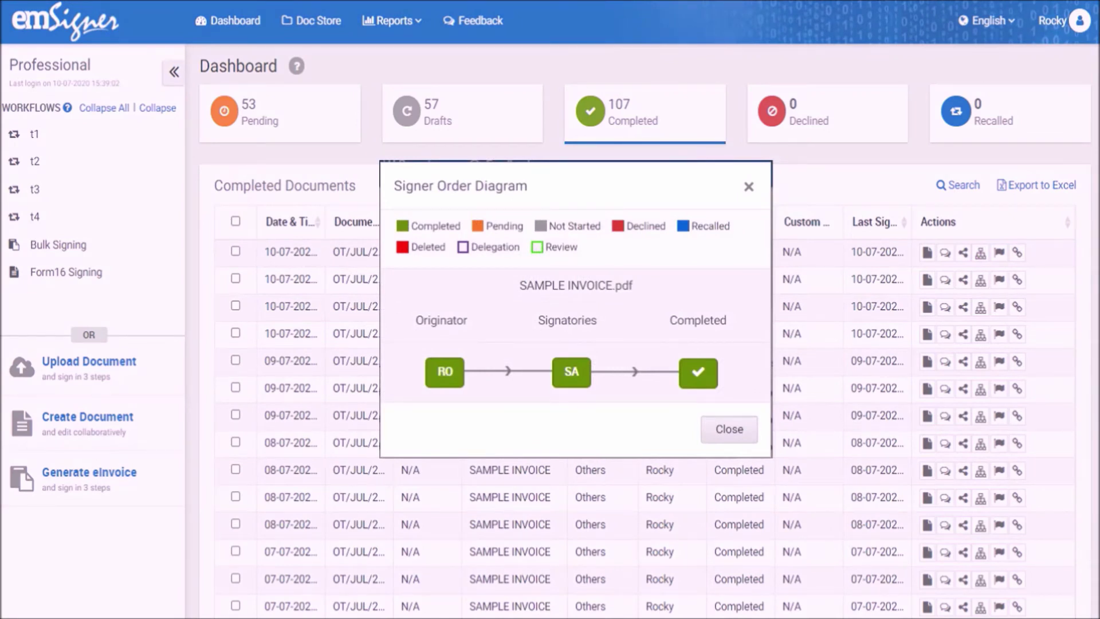
pyautogui.click(739, 431)
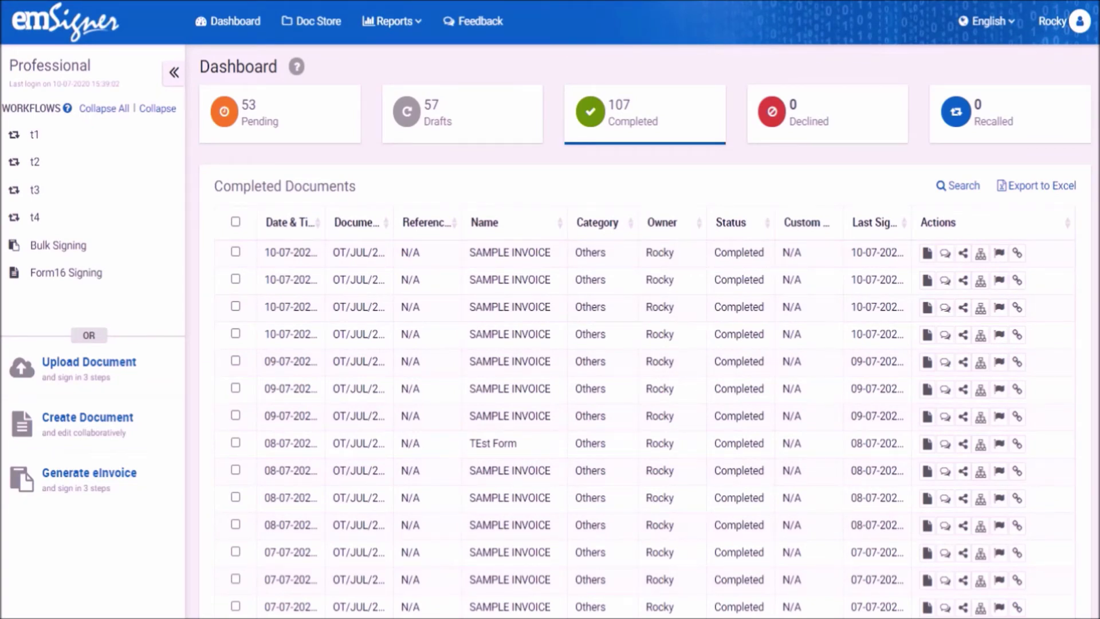
pyautogui.click(928, 252)
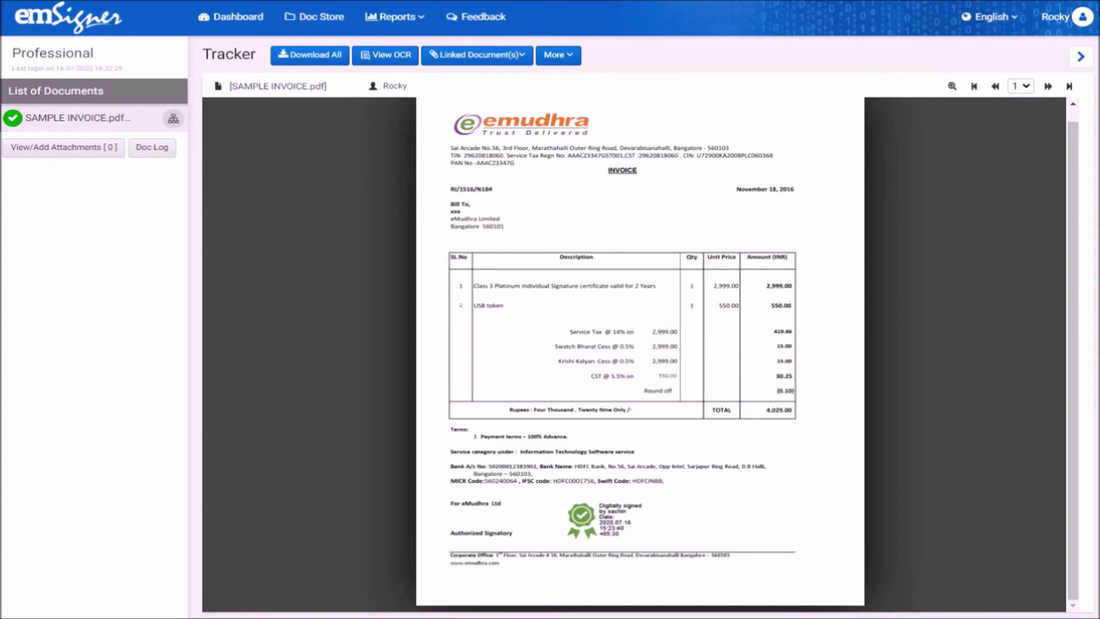
# - Attach Loan Contract.pdf to SAMPLE INVOICE with the description 'Test document'
pyautogui.click(89, 148)
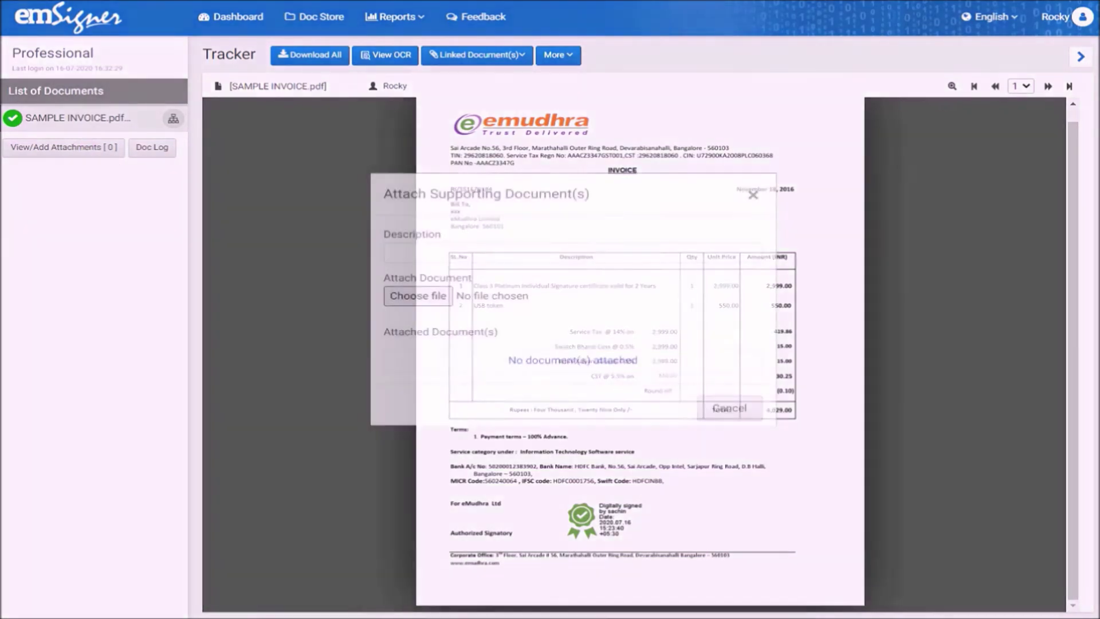
pyautogui.write('Test document')
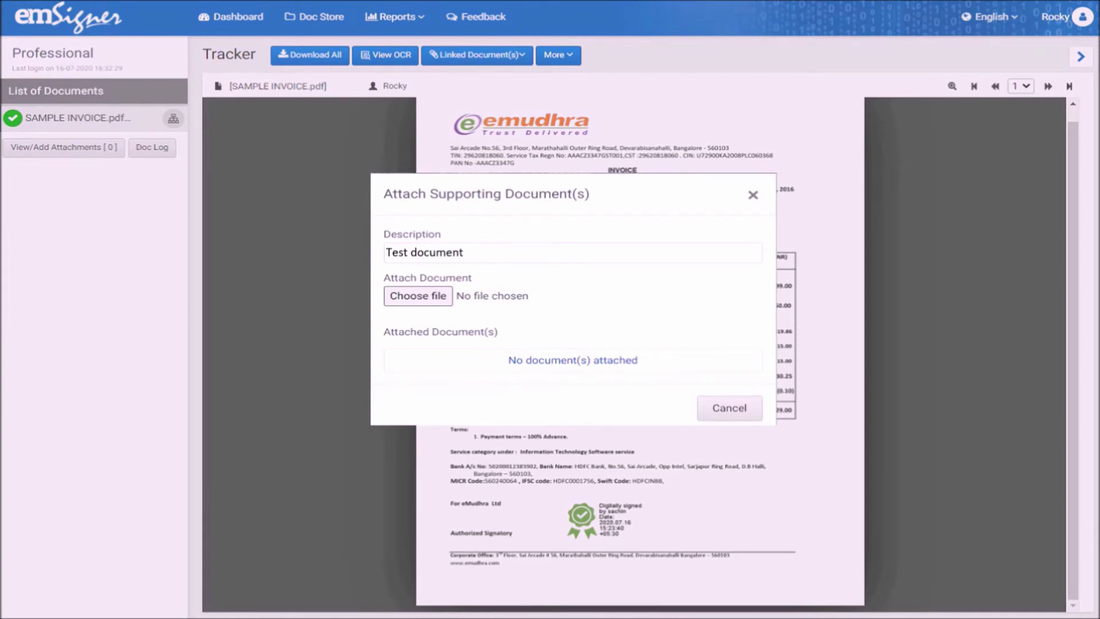
pyautogui.click(418, 292)
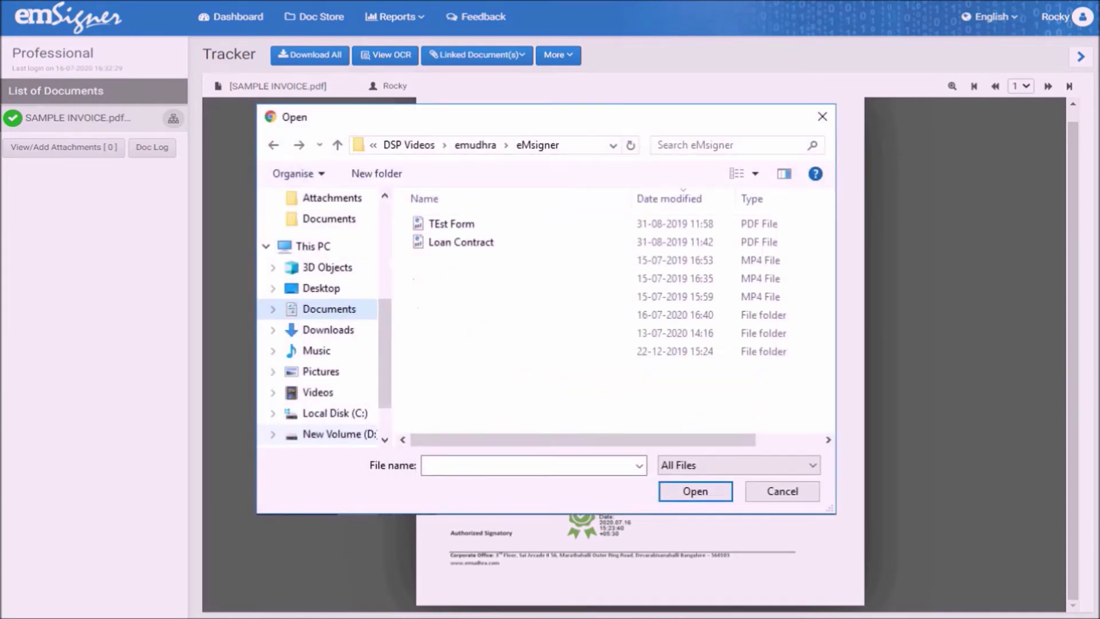
pyautogui.click(471, 242)
pyautogui.click(706, 492)
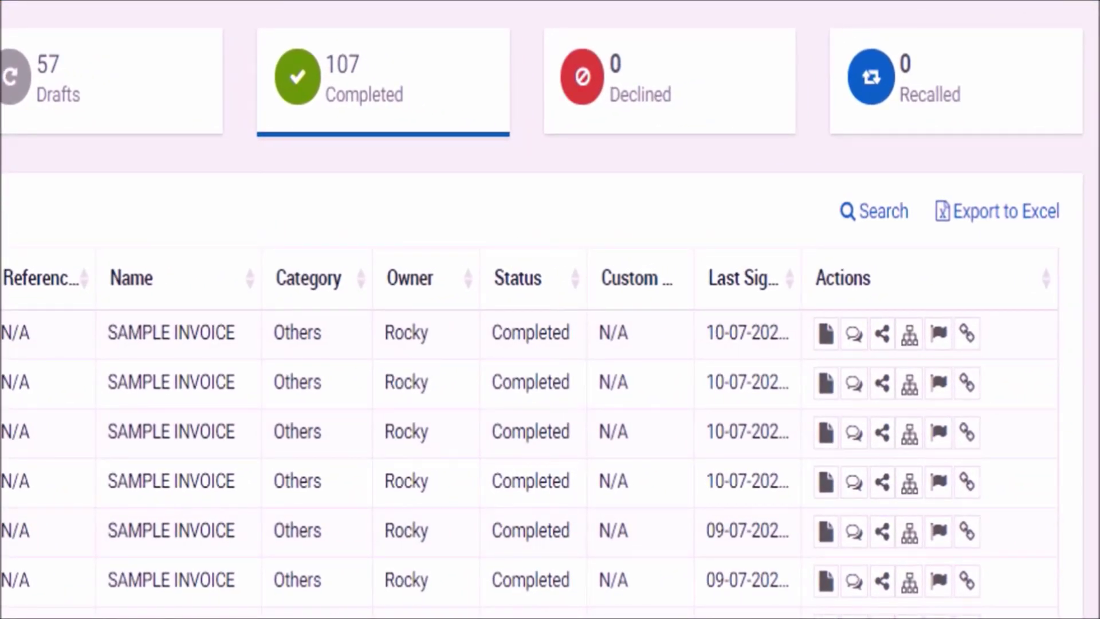
# - Share SAMPLE INVOICE.pdf, attachments included, with two recipient e-mail addresses
pyautogui.click(883, 334)
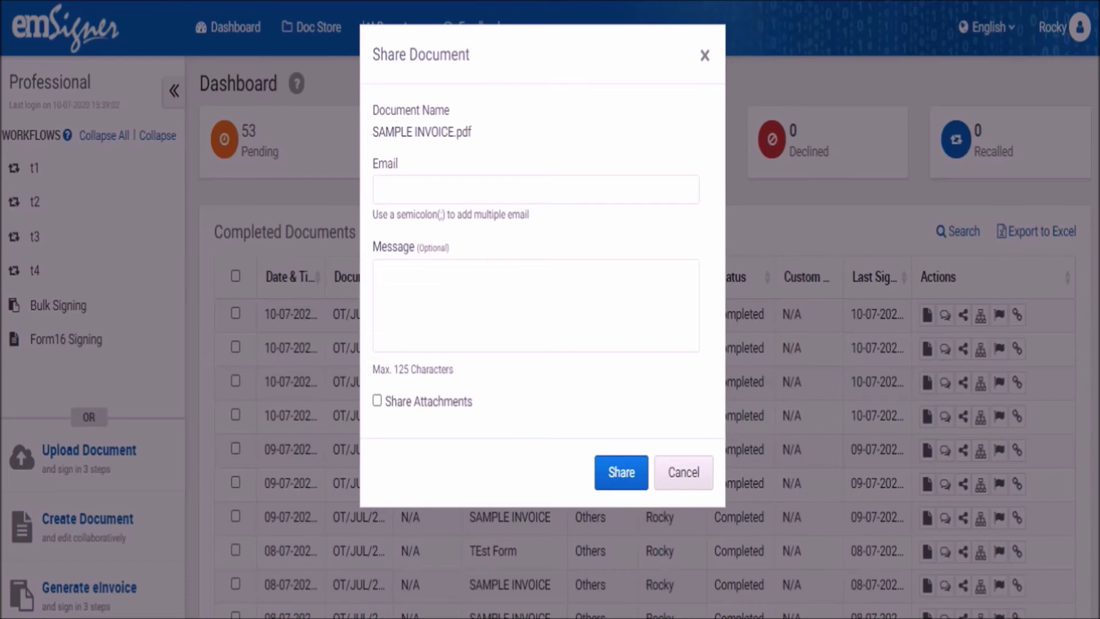
pyautogui.write('xyzsample@org.in ; bcdsampe@org.in')
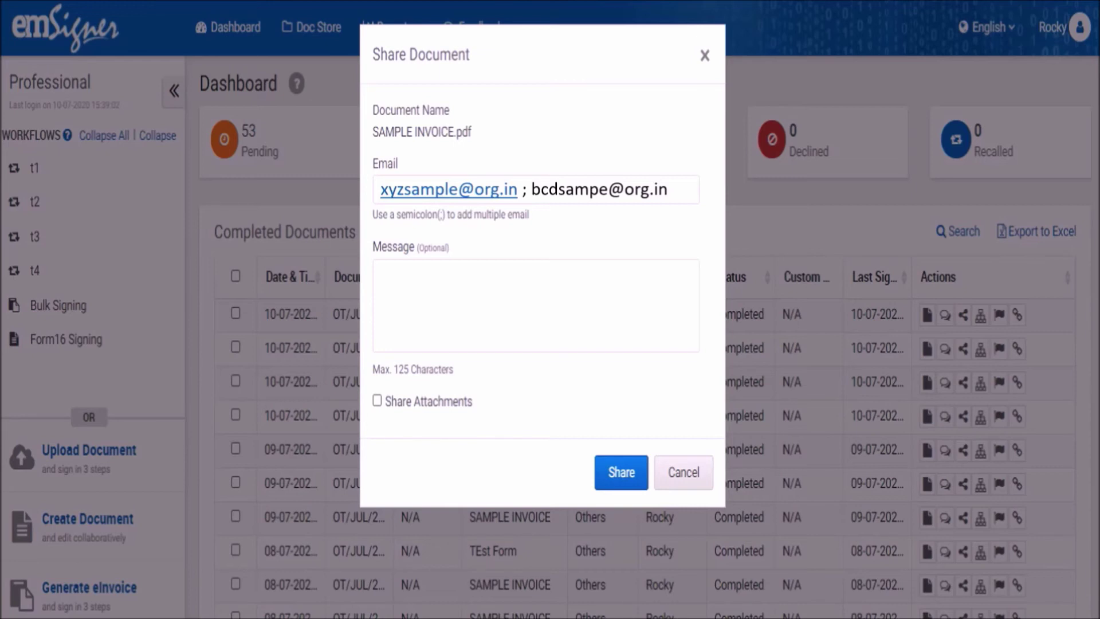
pyautogui.click(377, 401)
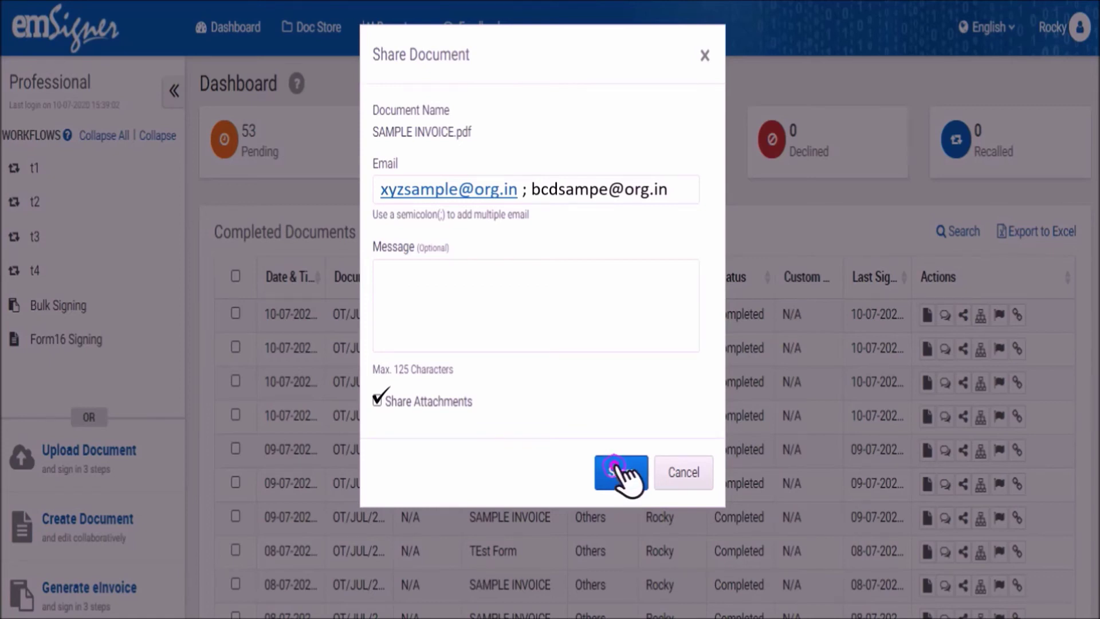
pyautogui.click(631, 473)
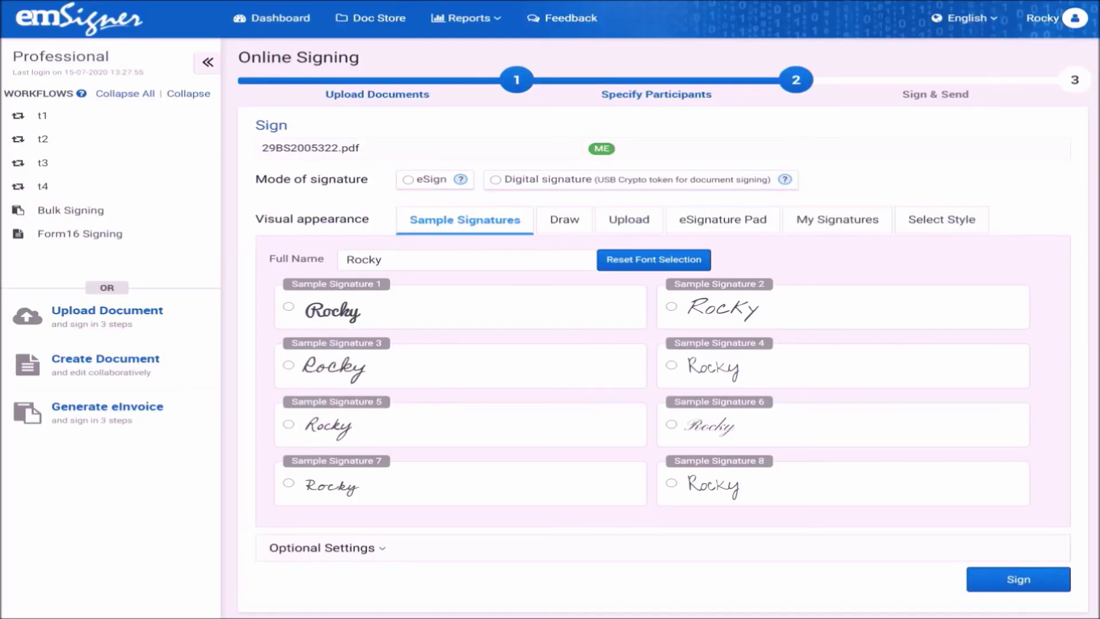
# - Choose eSign as the signature mode and start signing the document
pyautogui.click(412, 180)
pyautogui.click(1017, 576)
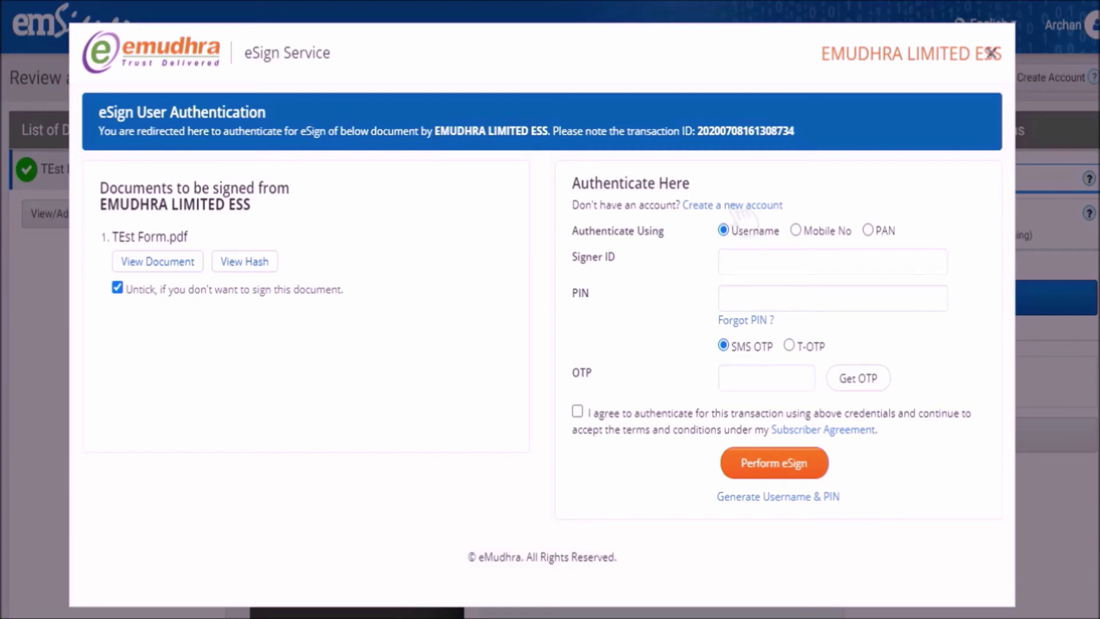
pyautogui.click(729, 205)
pyautogui.click(730, 204)
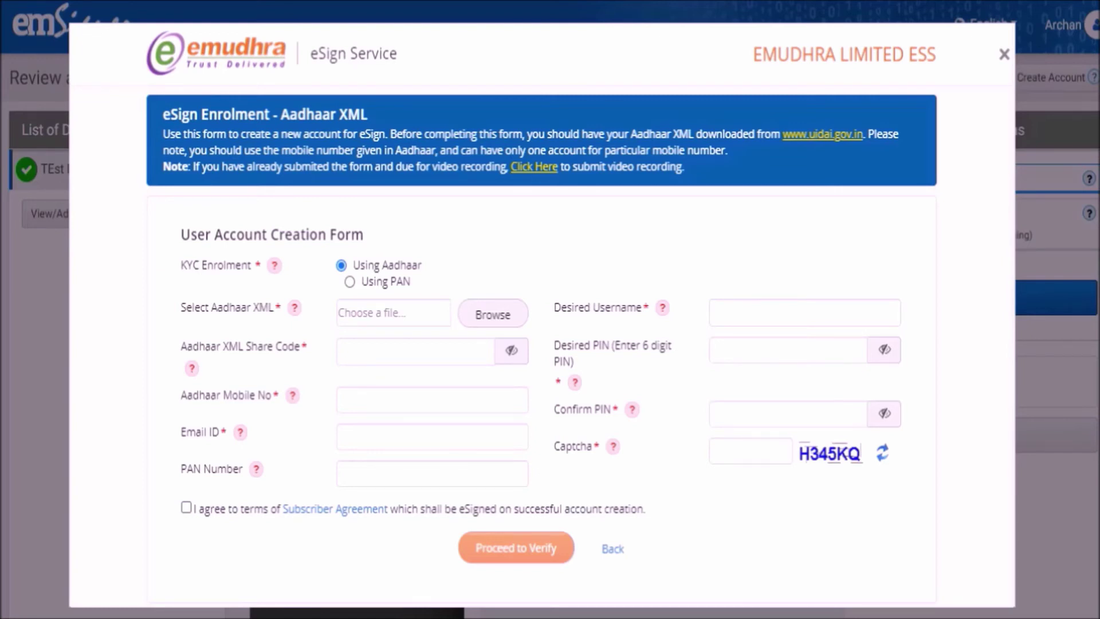
pyautogui.click(829, 134)
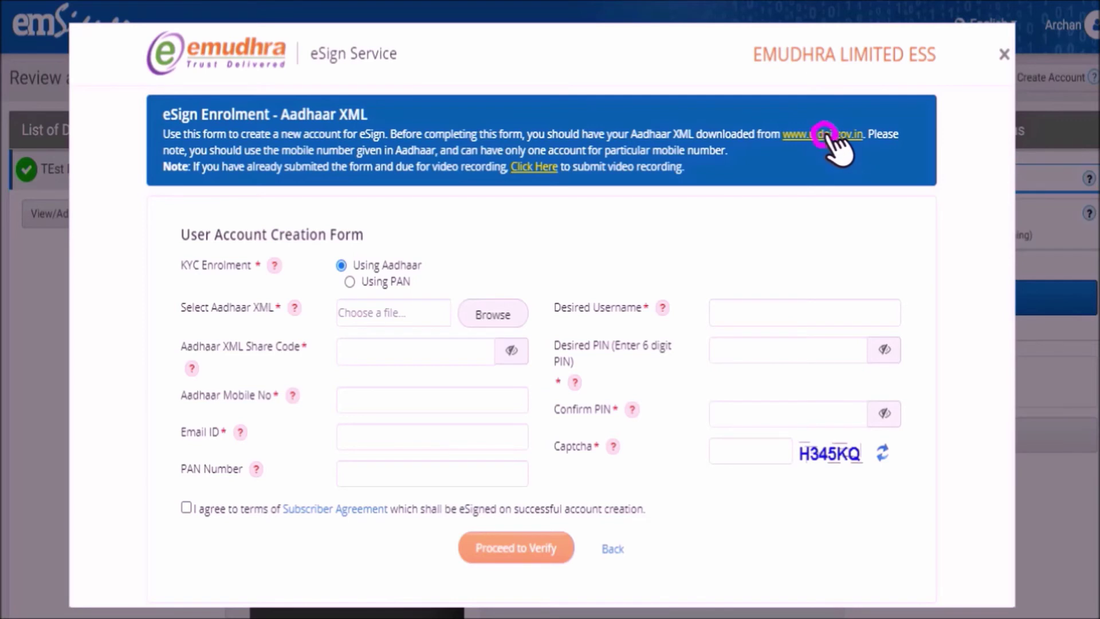
pyautogui.click(828, 134)
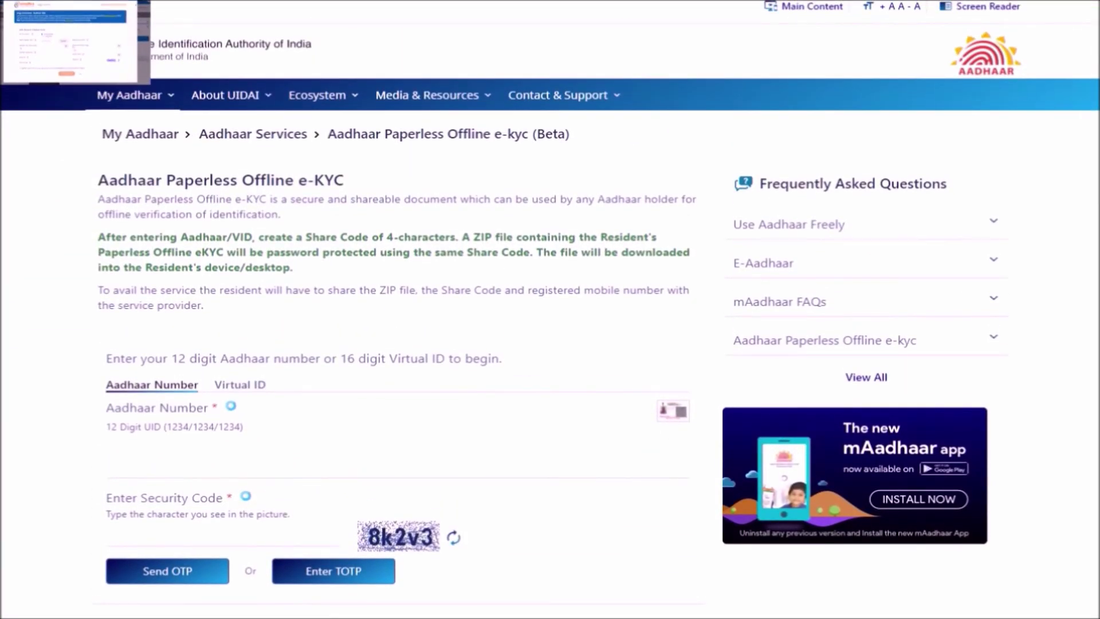
# - Download the offline e-KYC ZIP using the Aadhaar number, security code, a share code and OTP
pyautogui.write('1234 5678 9101')
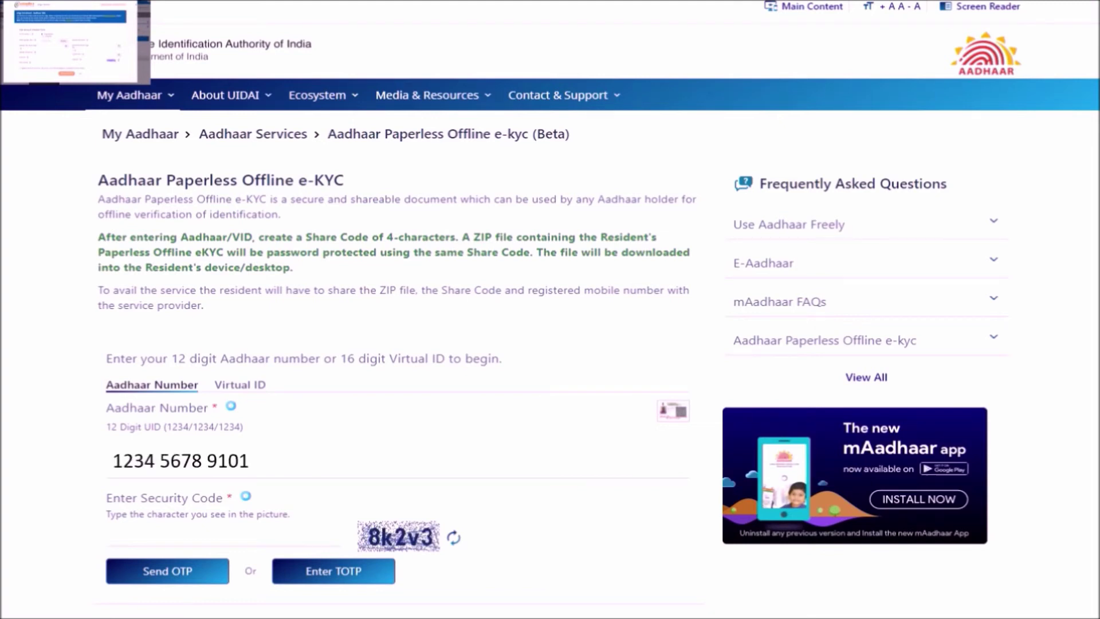
pyautogui.write('8k2v3')
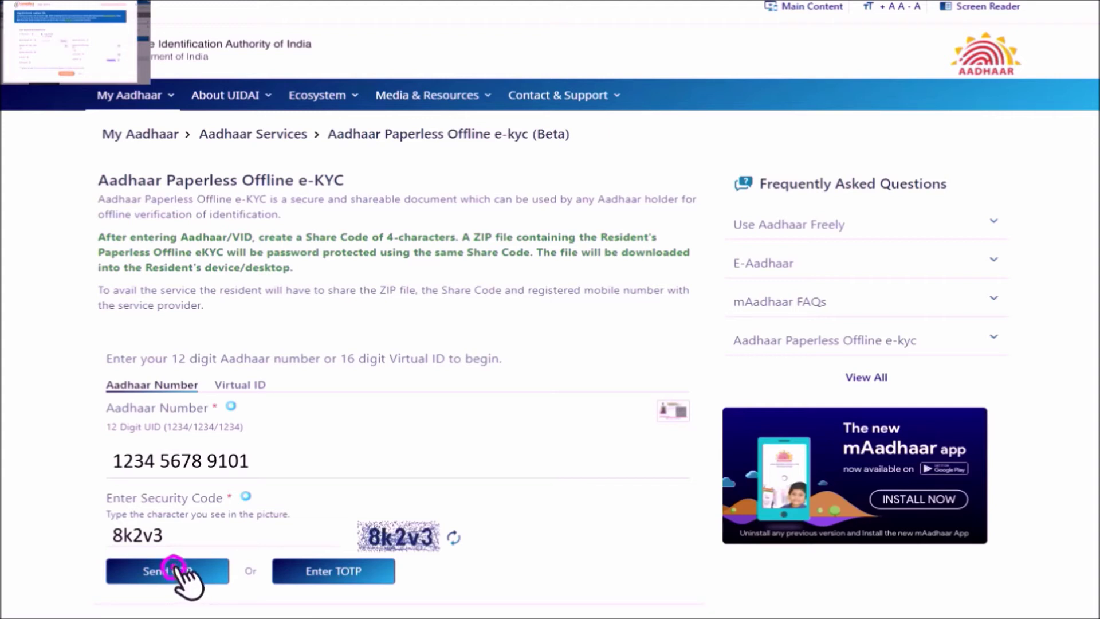
pyautogui.click(181, 569)
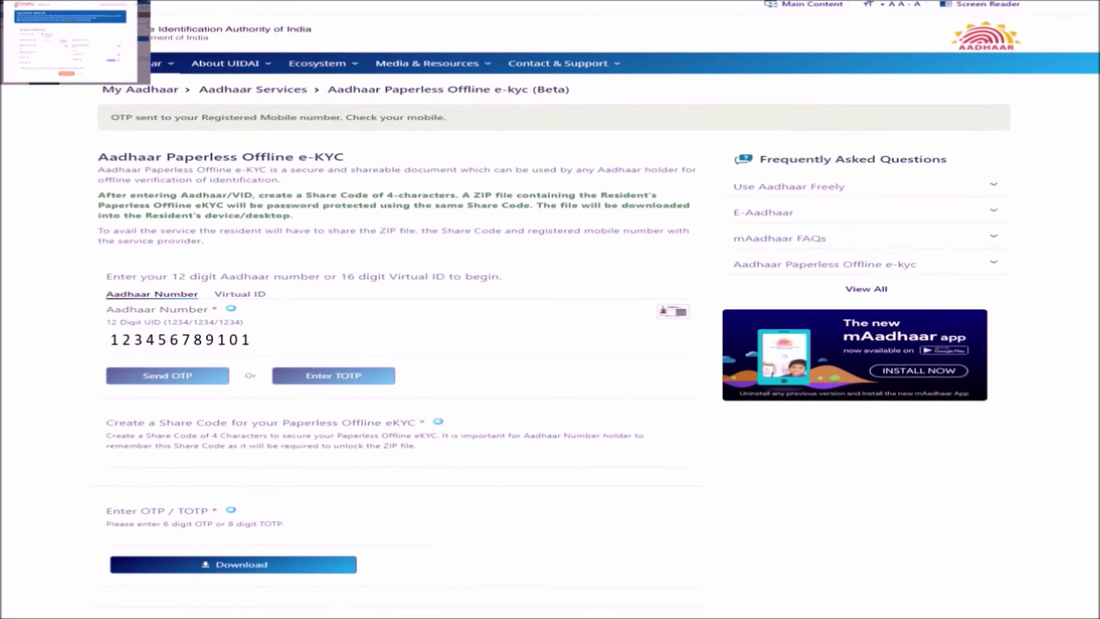
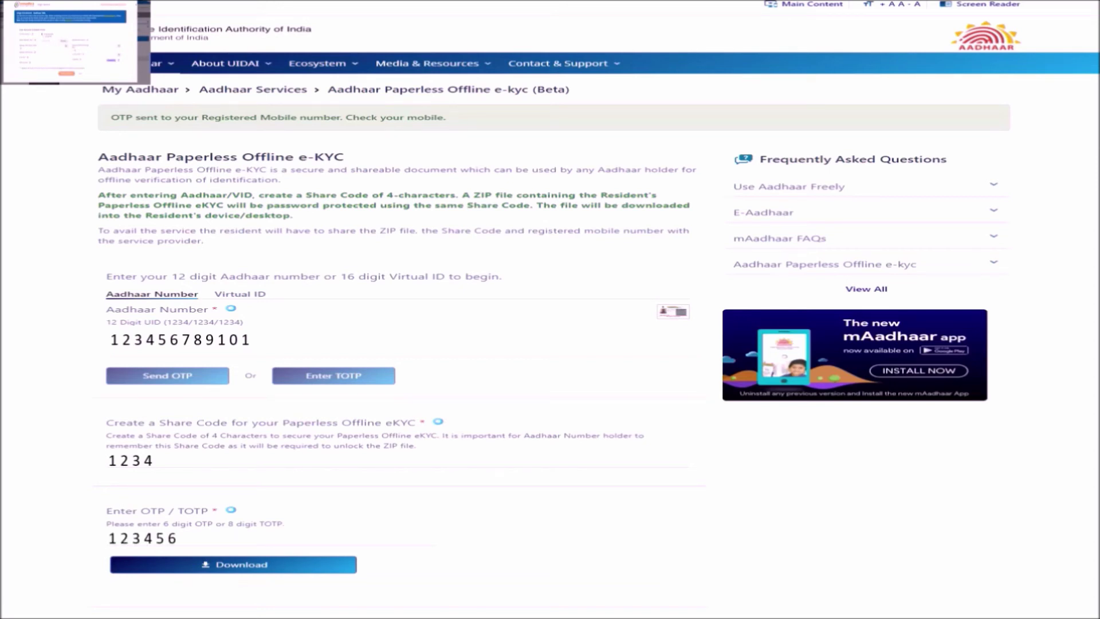
pyautogui.click(243, 558)
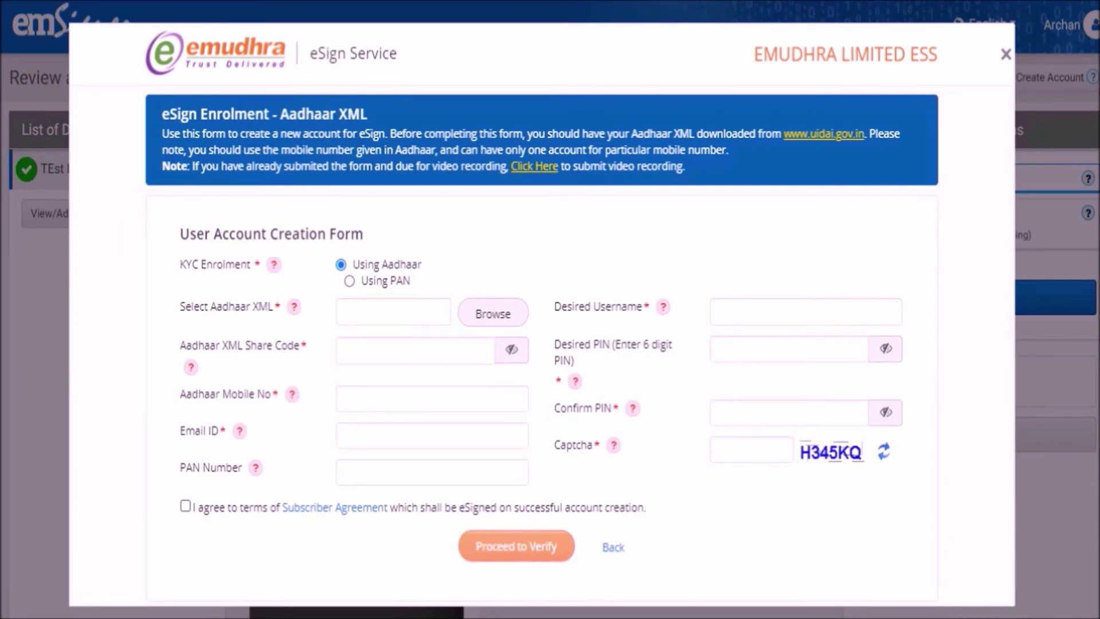
# - Load the downloaded Aadhaar XML file and enter its share code, mobile number, e-mail and PAN
pyautogui.click(483, 314)
pyautogui.press('Tab')
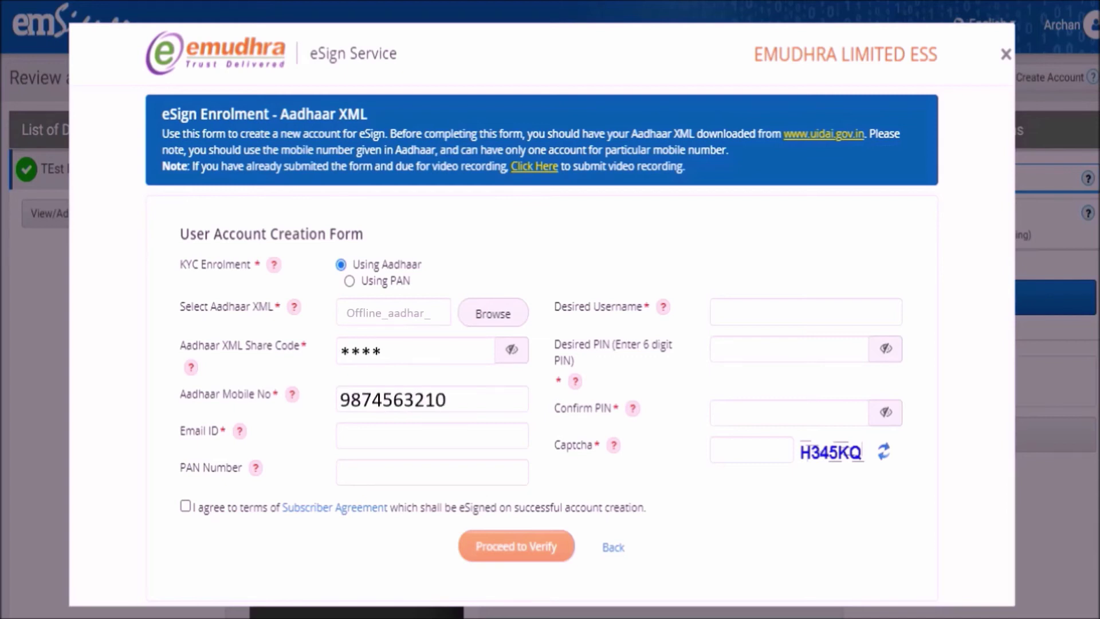
pyautogui.press('Tab')
# - Enter a desired username, matching PINs and the captcha, accept the terms, and proceed to verification
pyautogui.press('Tab')
pyautogui.write('ABCD1234')
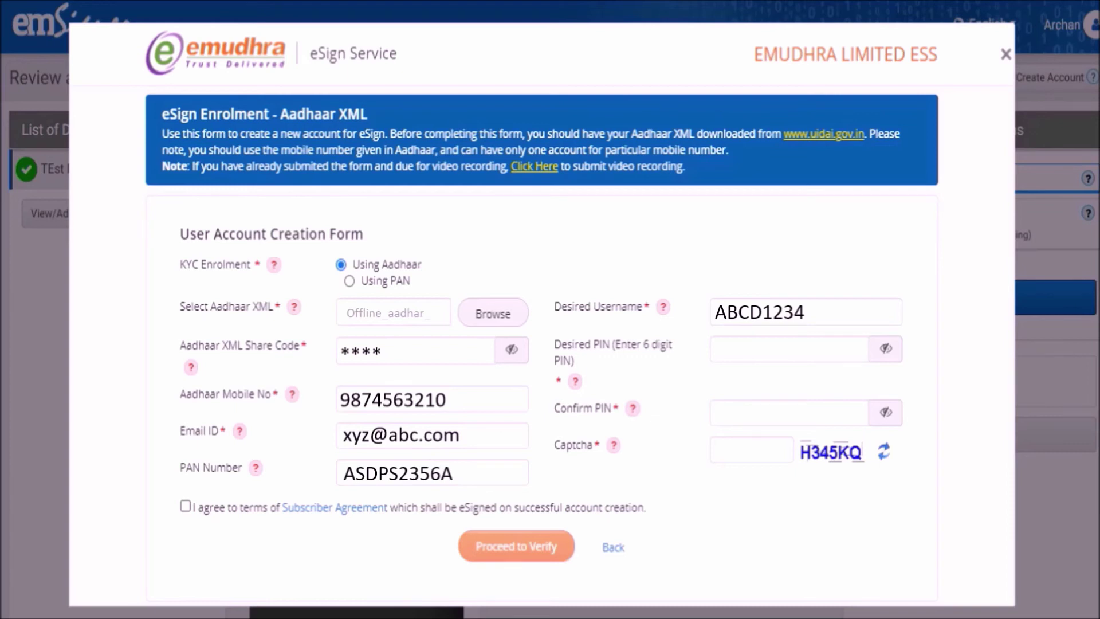
pyautogui.press('Tab')
pyautogui.press('Tab')
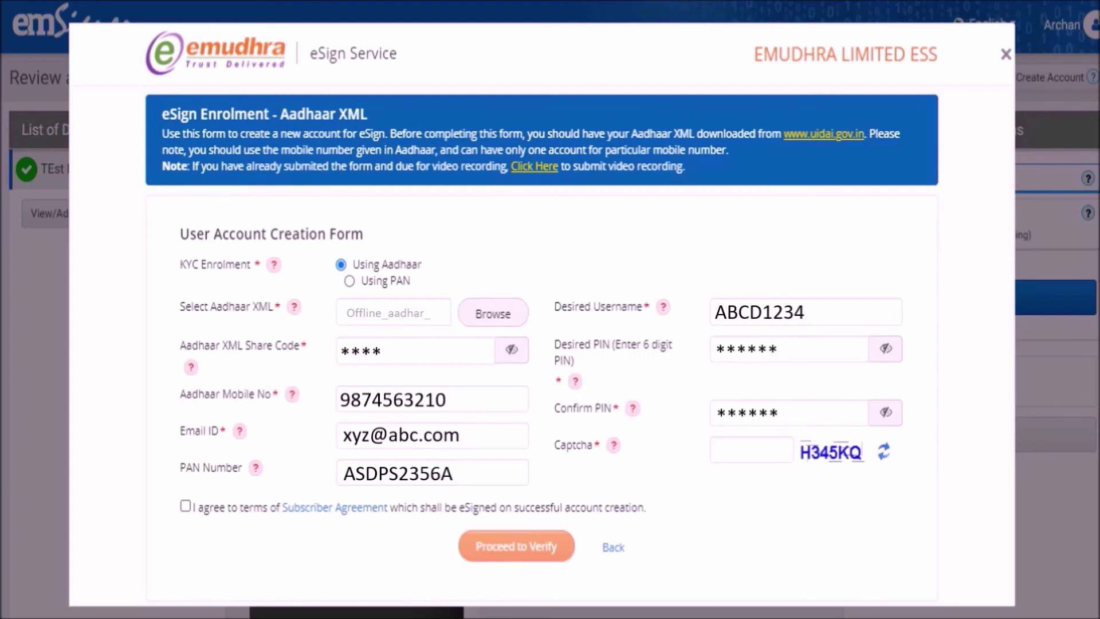
pyautogui.press('Tab')
pyautogui.write('H')
pyautogui.press('BackSpace')
pyautogui.write('H345KQ')
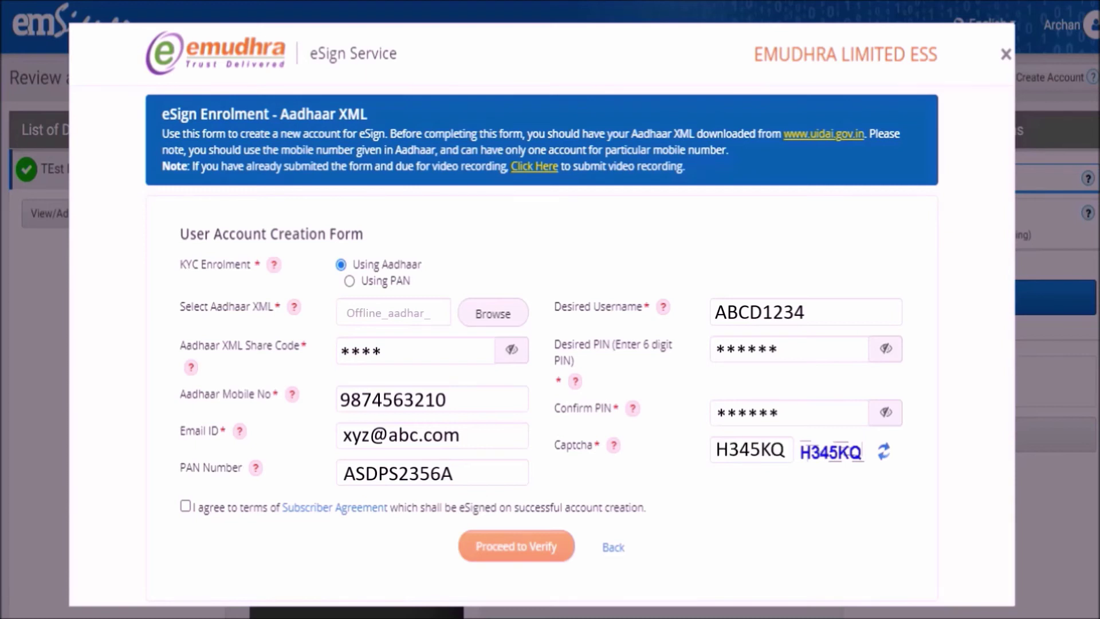
pyautogui.click(186, 505)
pyautogui.click(516, 540)
pyautogui.click(522, 544)
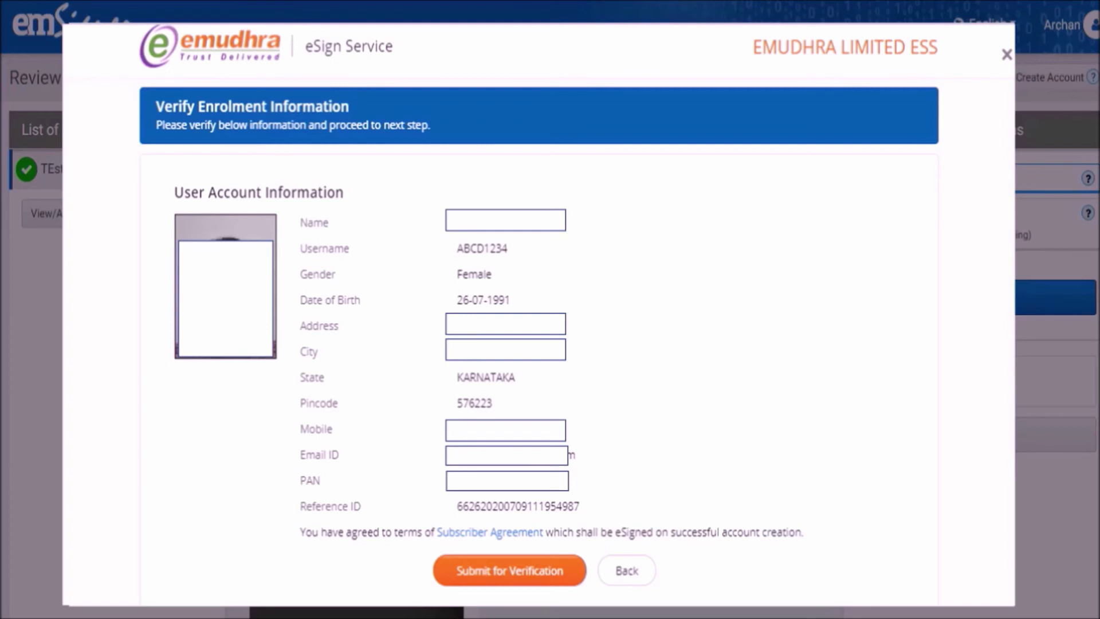
# - Submit the enrolment for verification and record the KYC video, then submit it
pyautogui.click(515, 573)
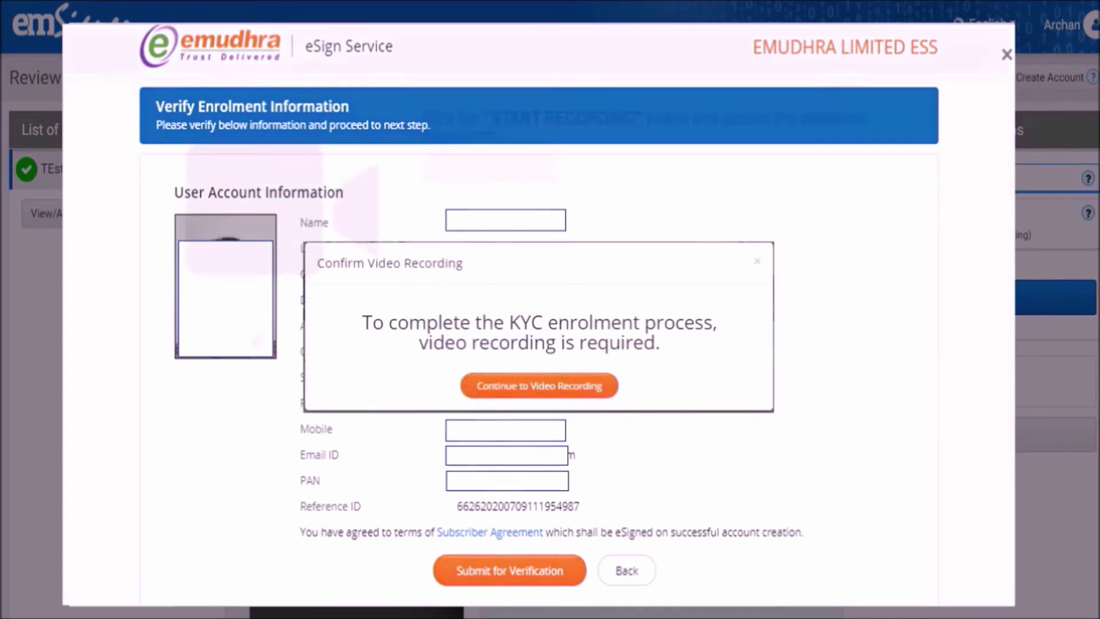
pyautogui.click(542, 386)
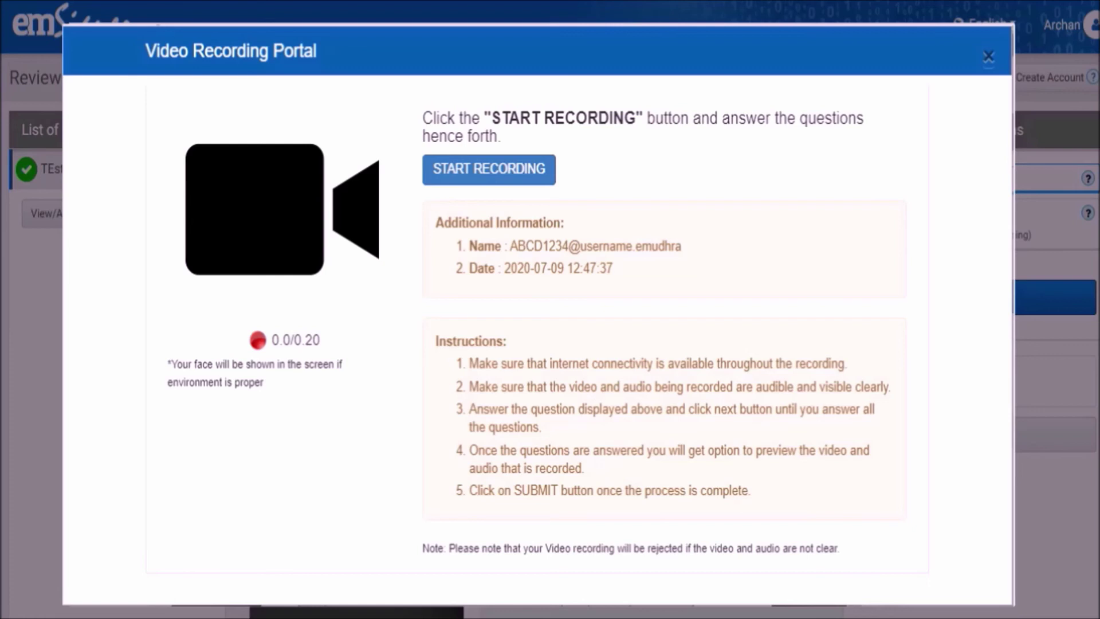
pyautogui.click(498, 171)
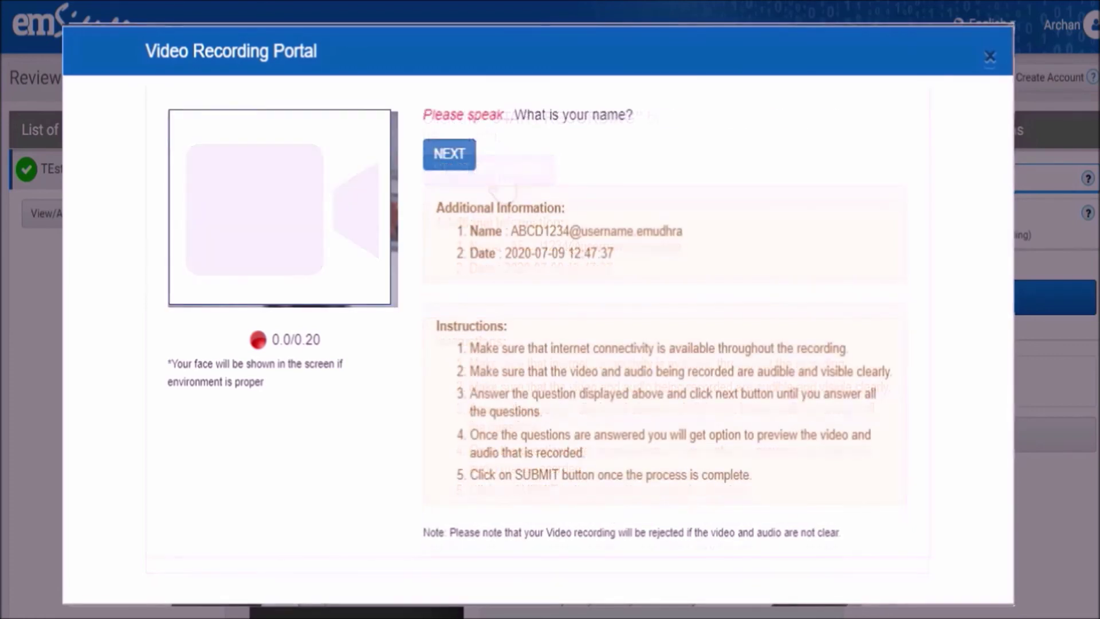
pyautogui.click(450, 153)
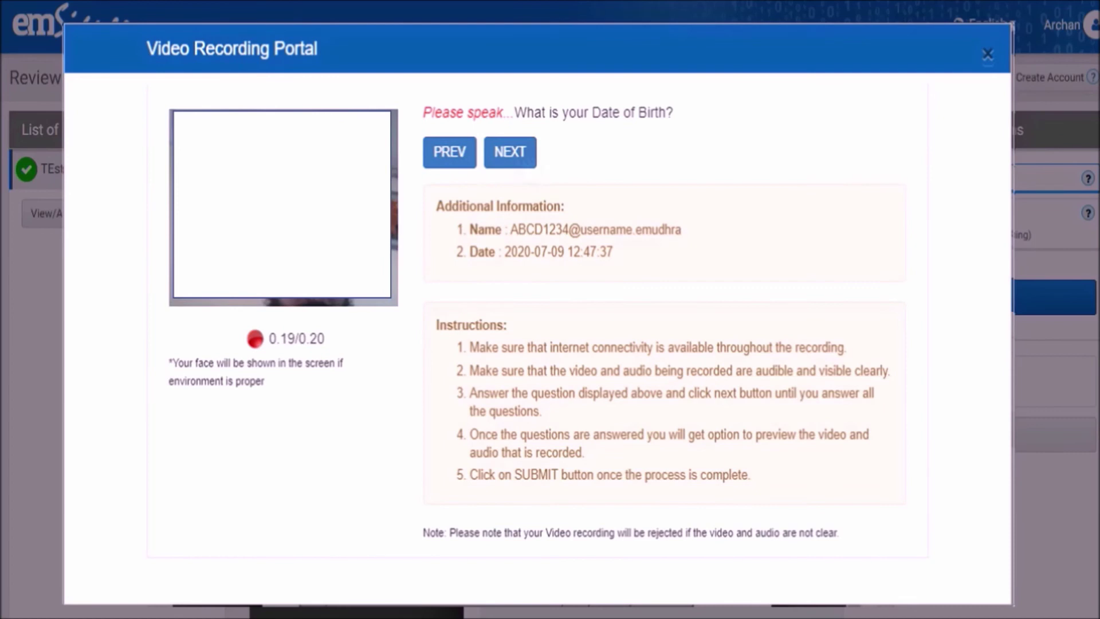
pyautogui.click(523, 160)
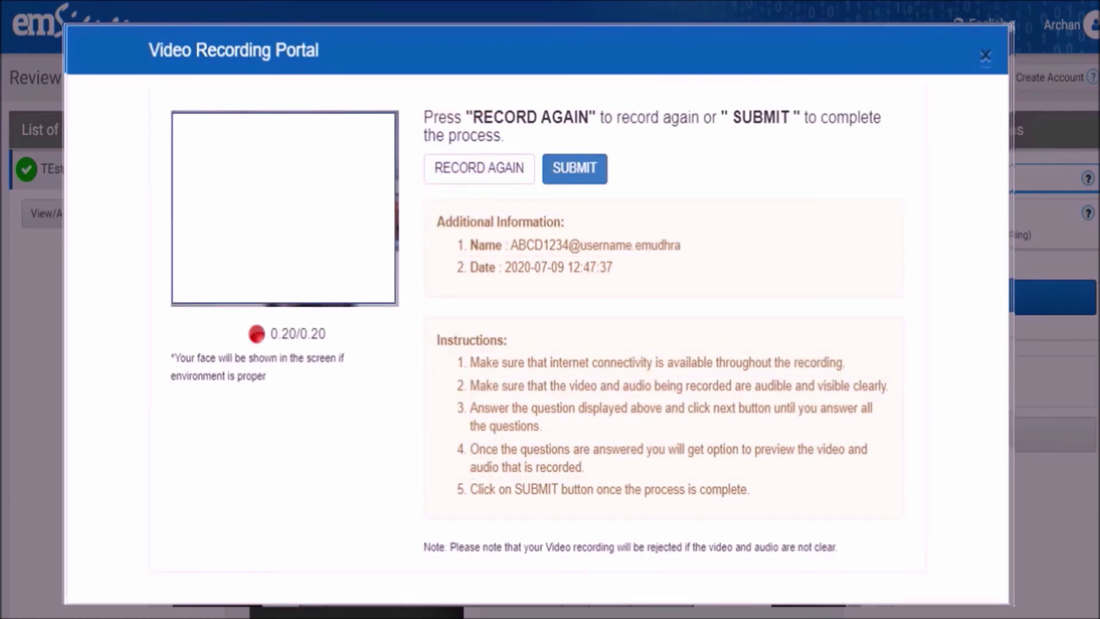
pyautogui.click(579, 167)
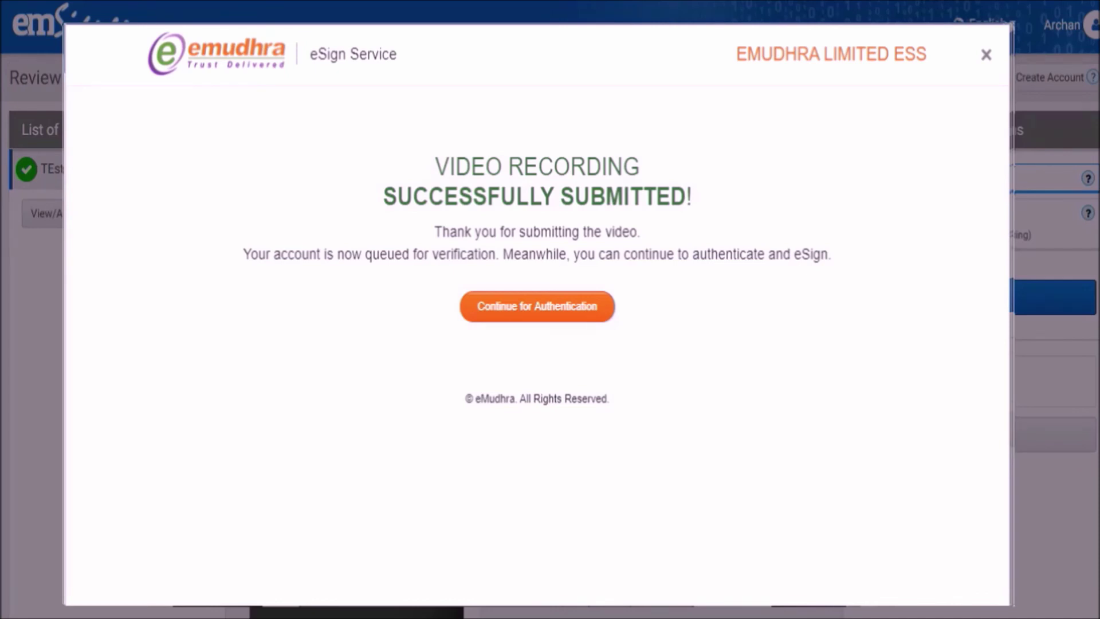
# - Authenticate with the signer ID, PIN and OTP, accept the agreement, and eSign TEst Form.pdf
pyautogui.click(545, 304)
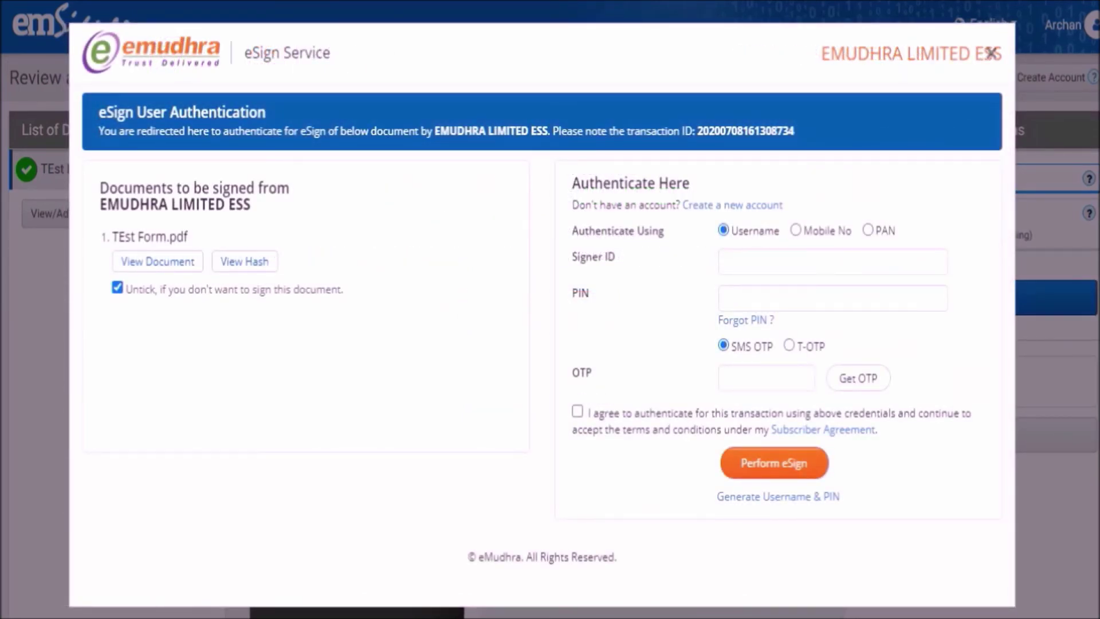
pyautogui.write('ABCD1234')
pyautogui.press('Tab')
pyautogui.write('********')
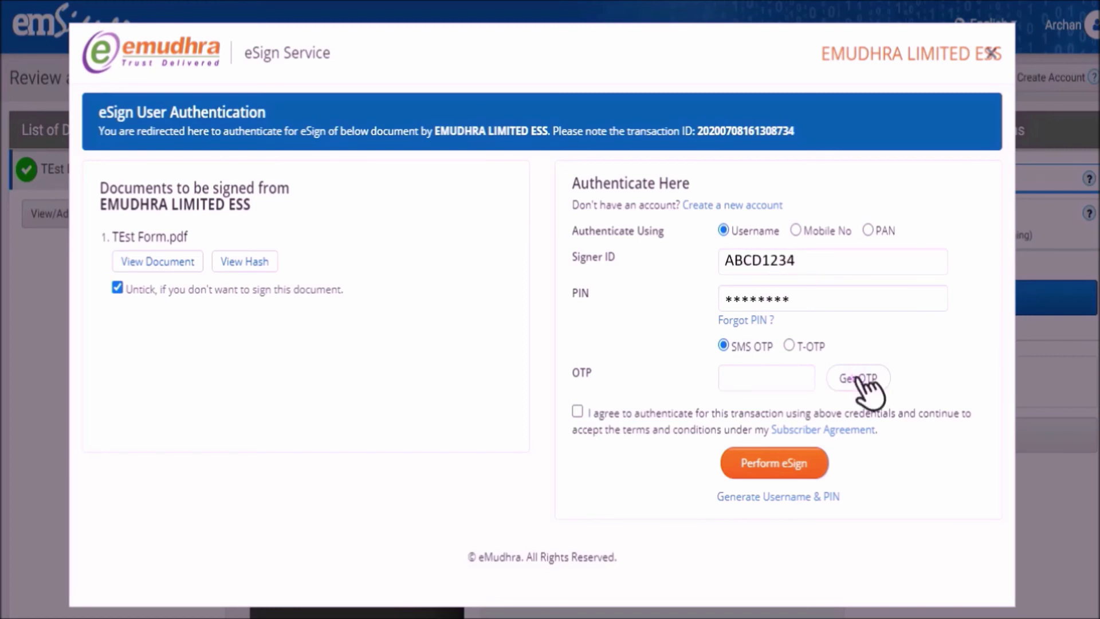
pyautogui.write('****')
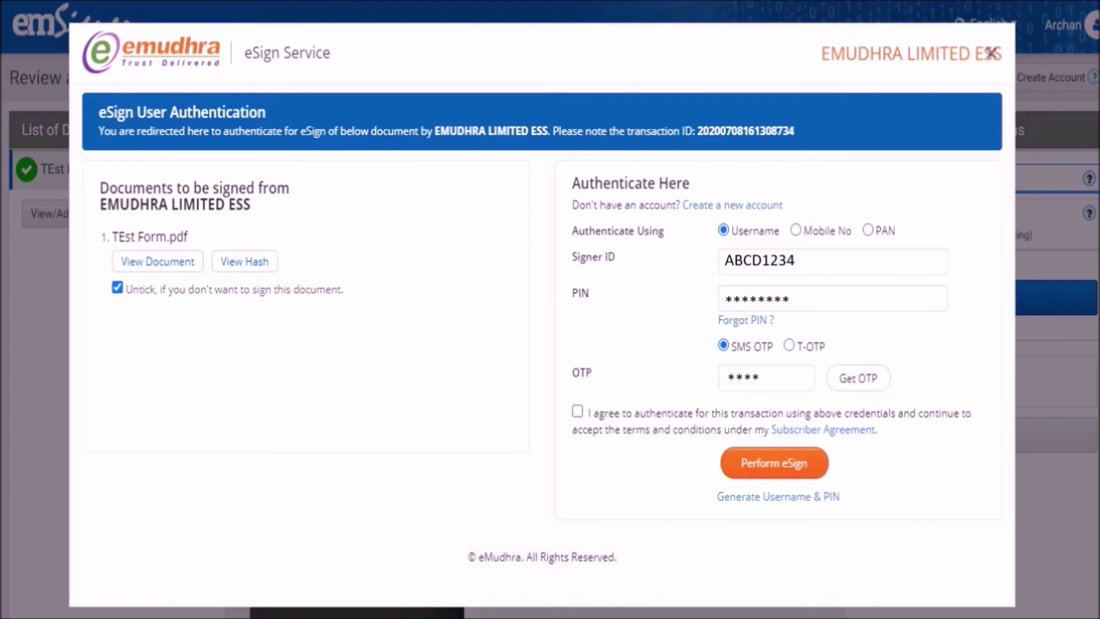
pyautogui.click(578, 411)
pyautogui.click(778, 467)
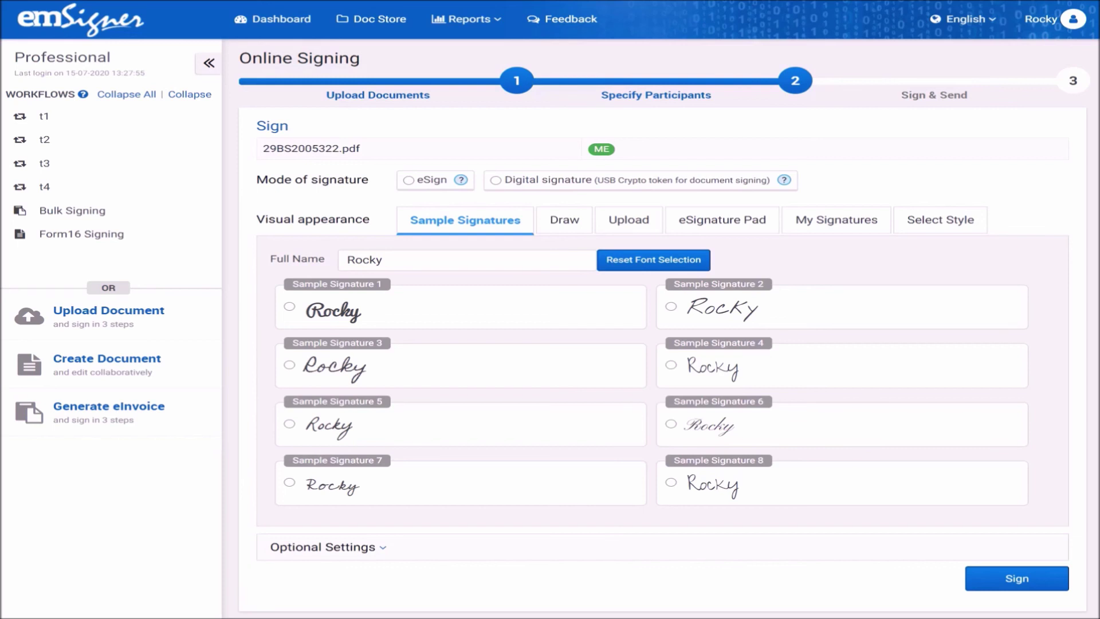
# - Choose Digital signature as the signing mode and run the emSigner desktop installer
pyautogui.click(496, 179)
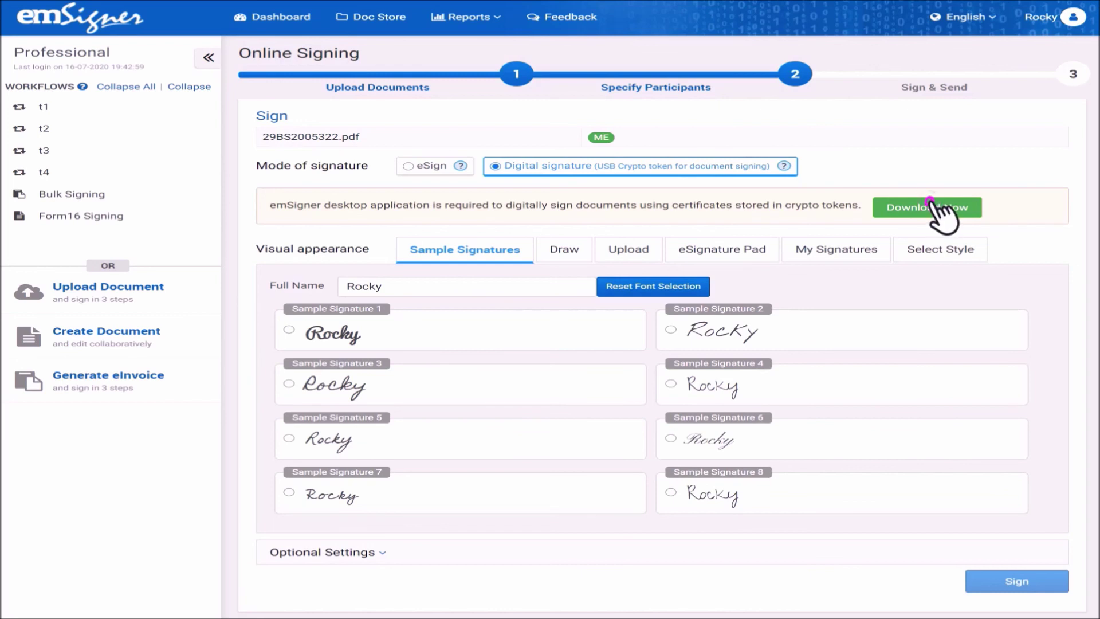
pyautogui.click(945, 212)
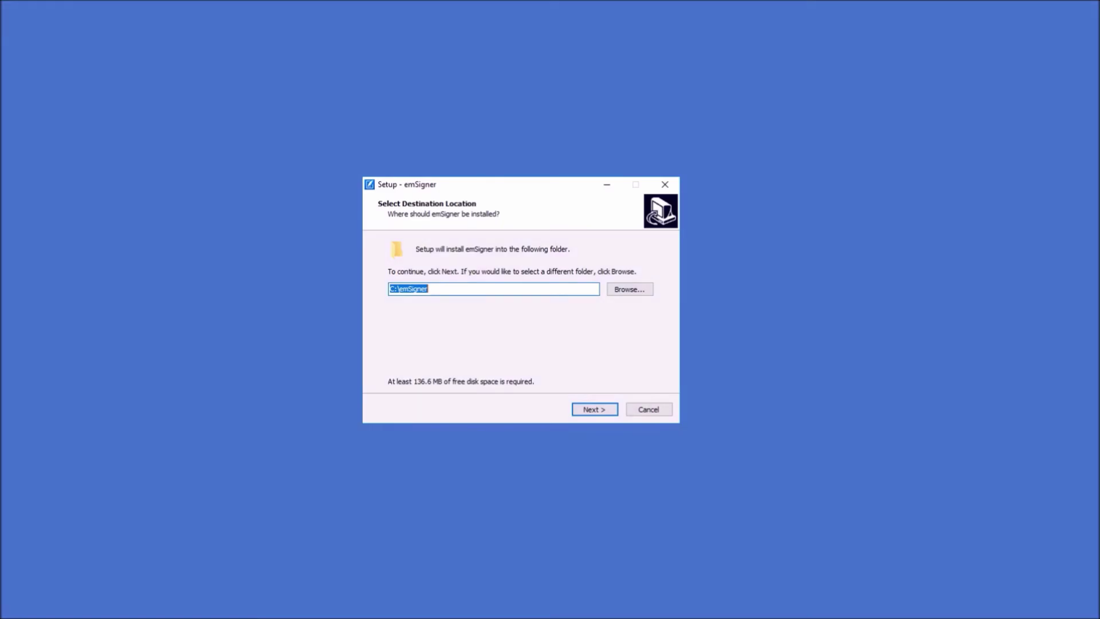
# - Install the emSigner desktop app in C:\emSigner and finish setup with Launch emSigner ticked
pyautogui.click(596, 409)
pyautogui.click(591, 408)
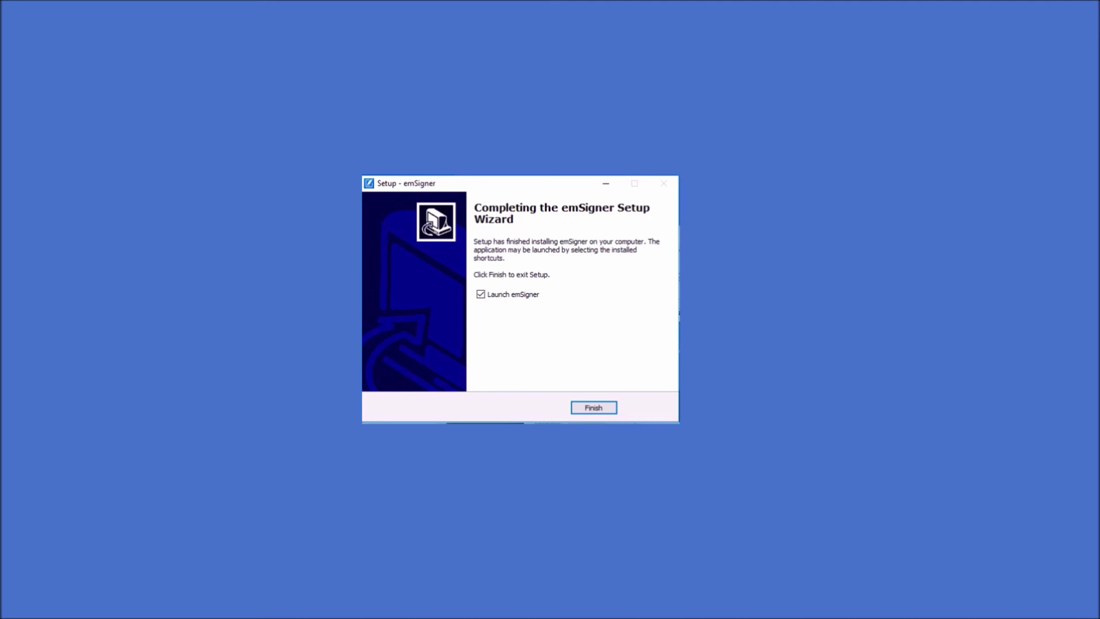
pyautogui.click(590, 408)
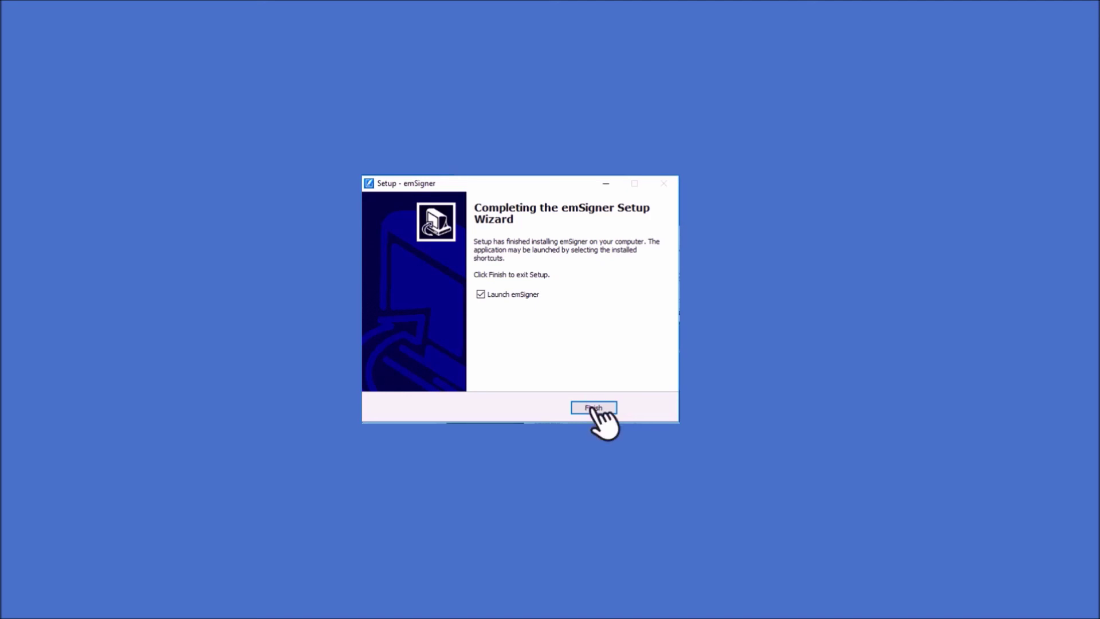
pyautogui.click(591, 407)
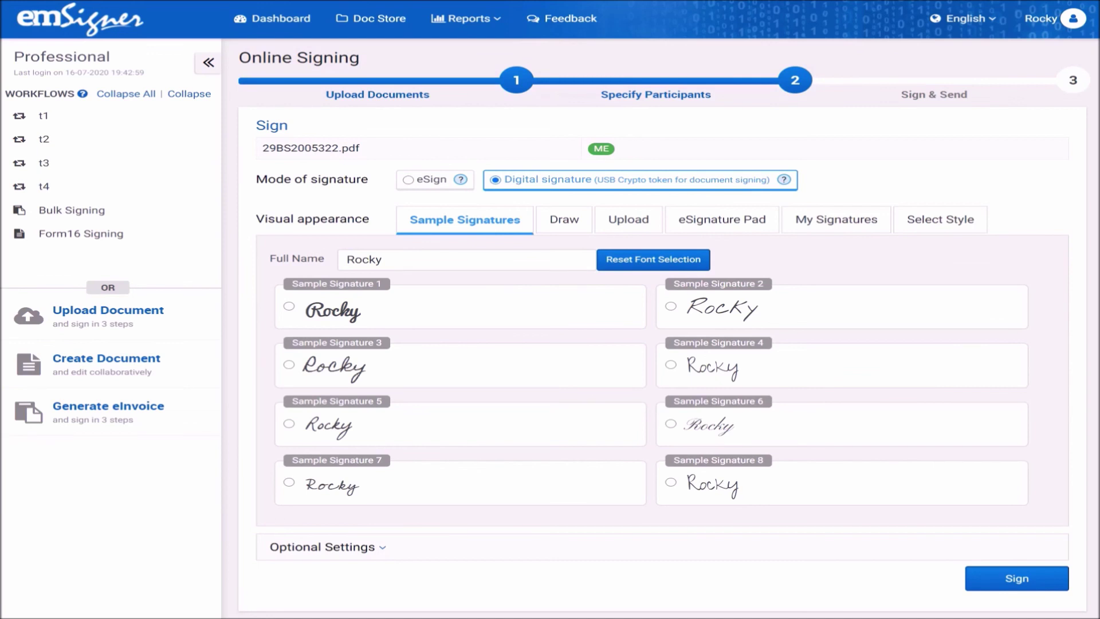
# - Sign 29BS2005322.pdf digitally using the DS eMudhra Test 6 certificate from the Certificate Store
pyautogui.click(1016, 575)
pyautogui.click(1020, 577)
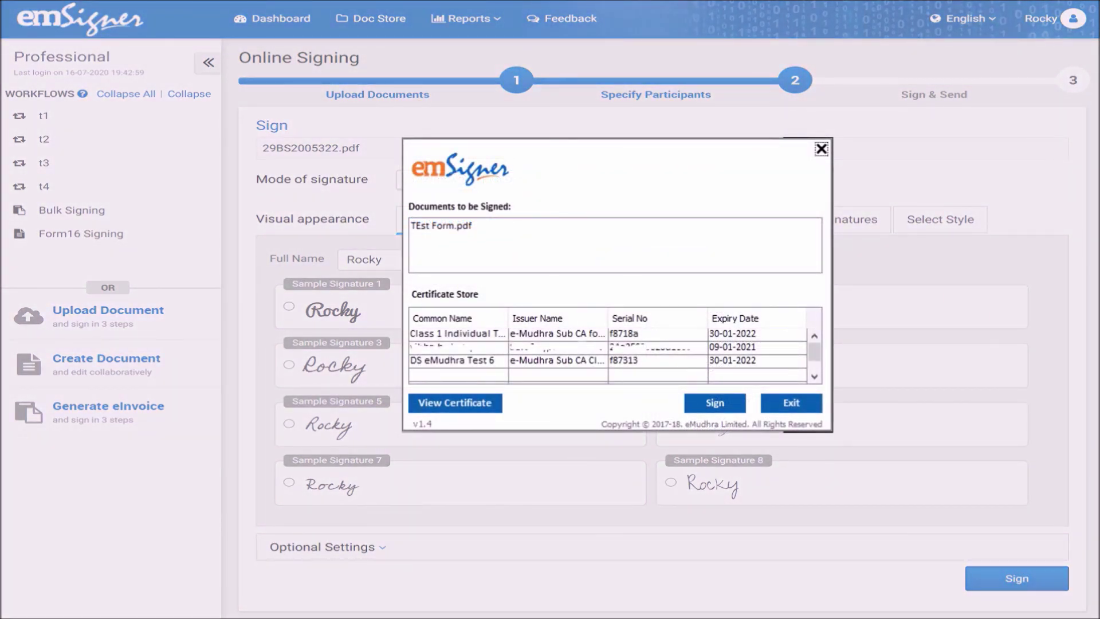
pyautogui.click(576, 359)
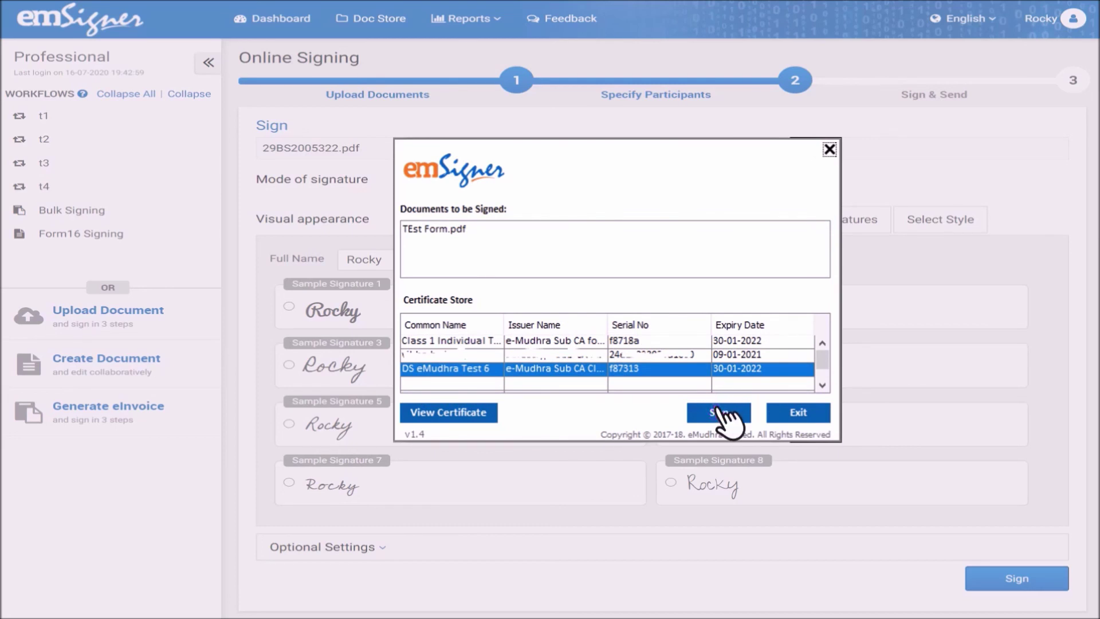
pyautogui.click(718, 410)
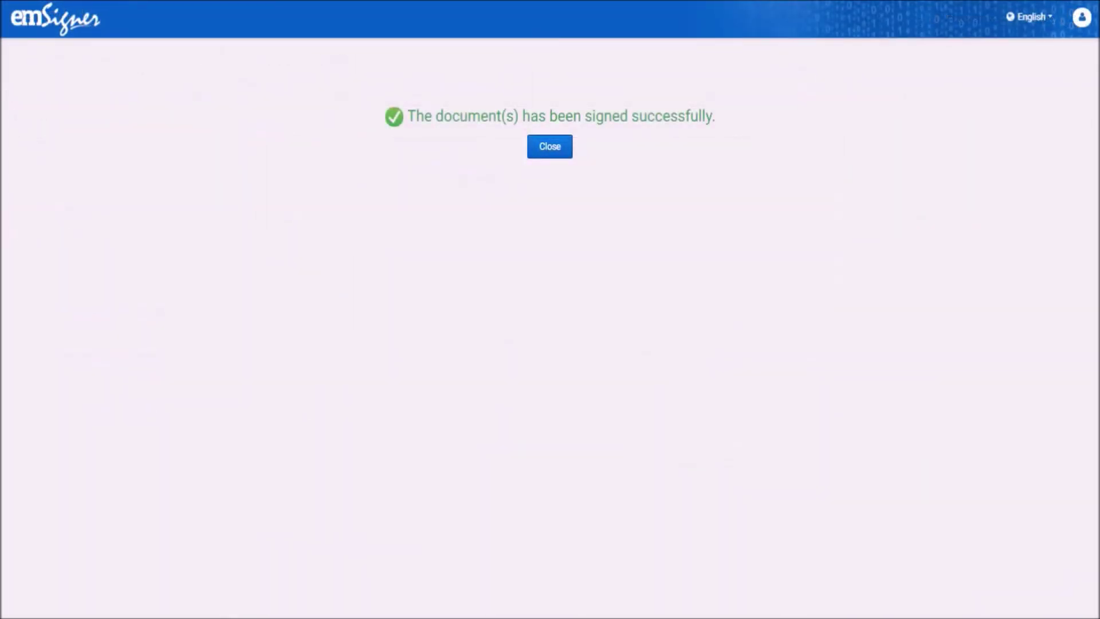